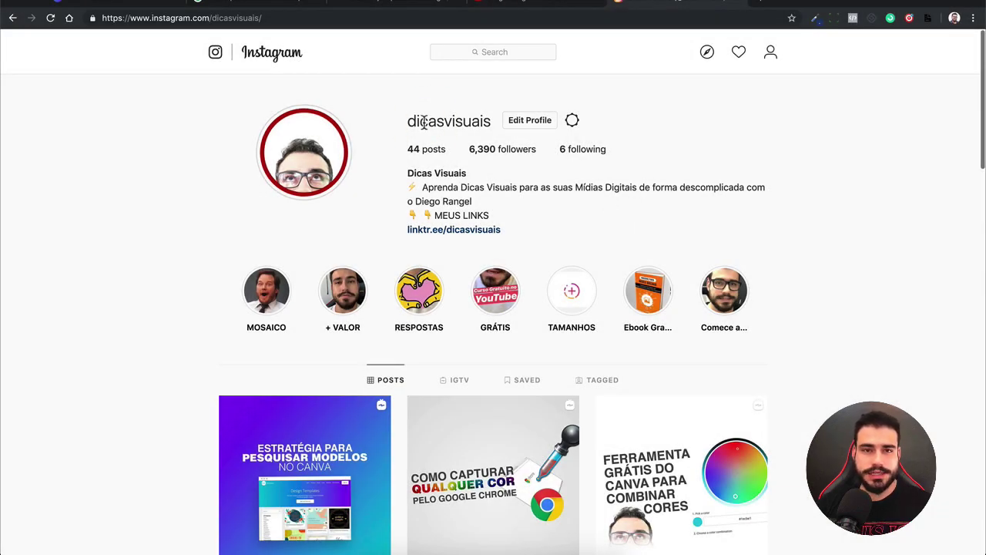
# - Look over the YouTube channel profile page, scrolling down through it and back up
pyautogui.moveTo(460, 121); pyautogui.dragTo(491, 121)
pyautogui.click(458, 121)
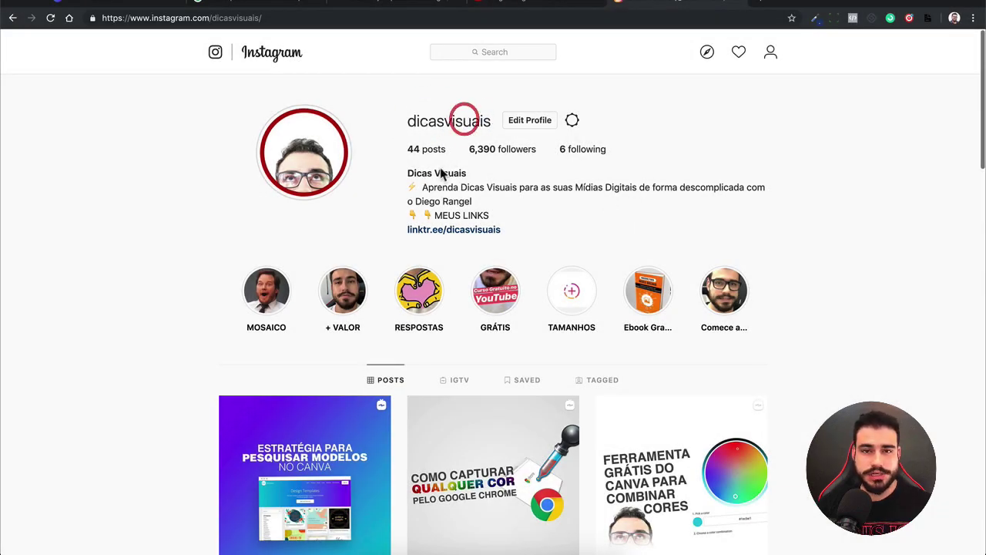
pyautogui.scroll(-2, 571, 223)
pyautogui.scroll(-3, 571, 224)
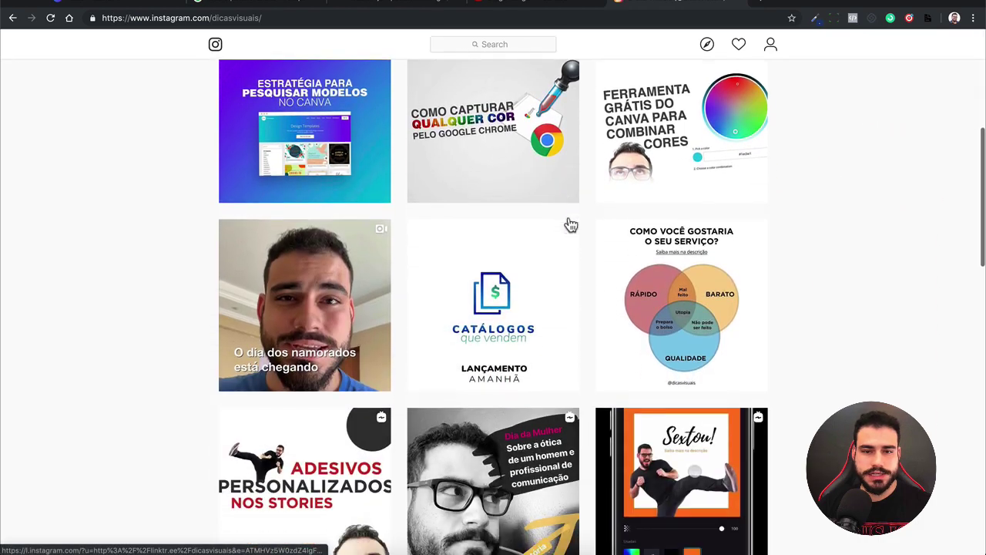
pyautogui.scroll(-2, 570, 224)
pyautogui.scroll(-3, 570, 223)
pyautogui.scroll(-3, 570, 224)
pyautogui.scroll(-3, 571, 223)
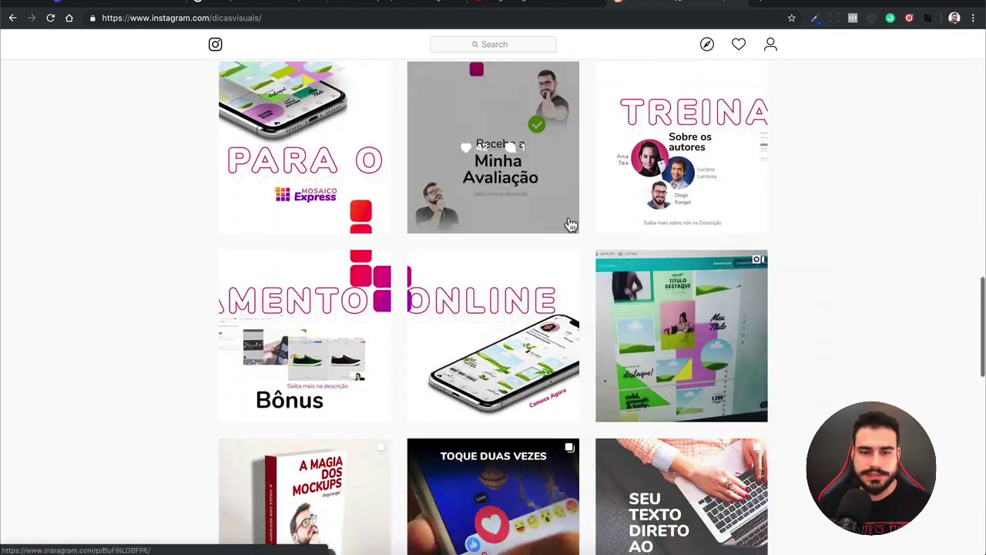
pyautogui.scroll(-3, 570, 223)
pyautogui.scroll(-3, 570, 224)
pyautogui.scroll(5, 570, 223)
pyautogui.scroll(5, 570, 223)
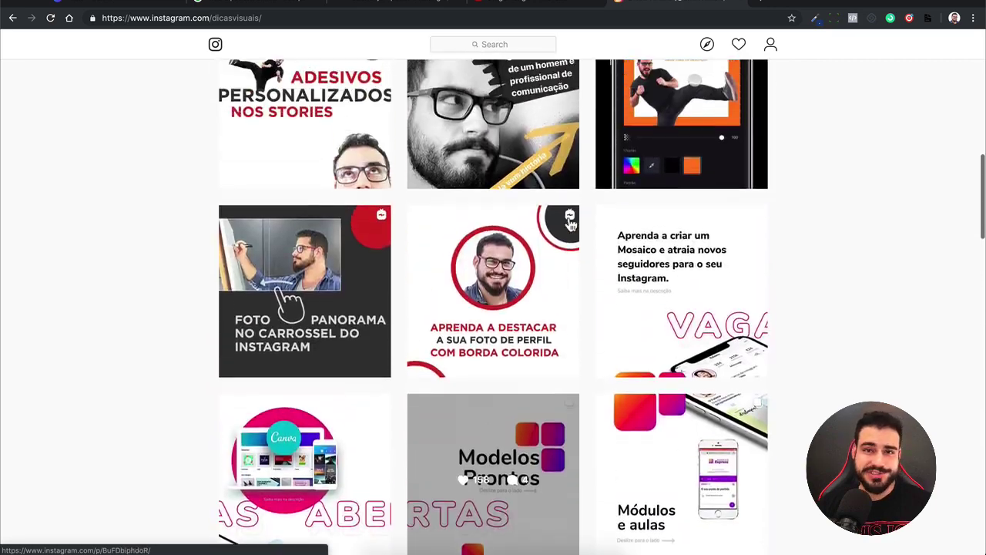
pyautogui.scroll(5, 570, 223)
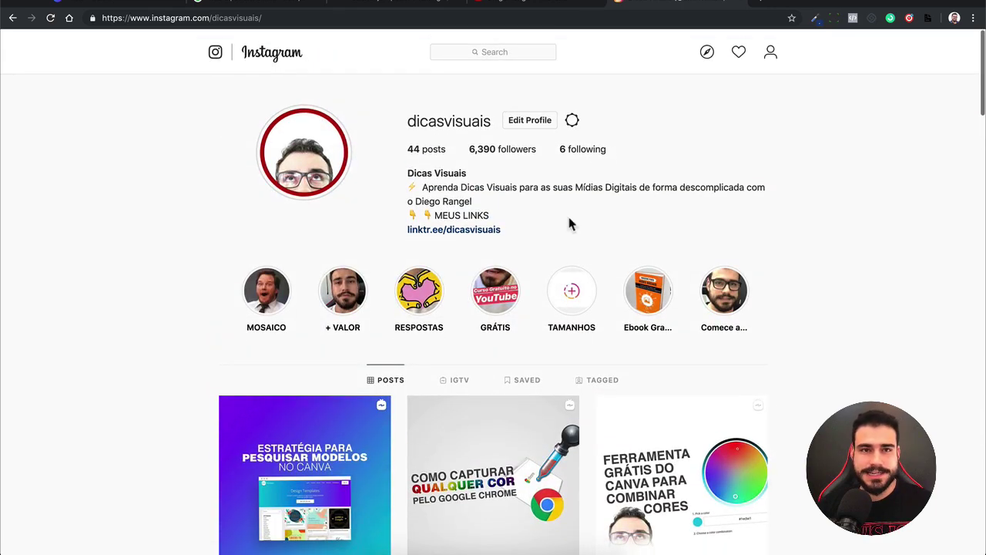
# - Browse the channel's Criatividade Digital video row, then go back to the 'create pattern online' results
pyautogui.click(254, 4)
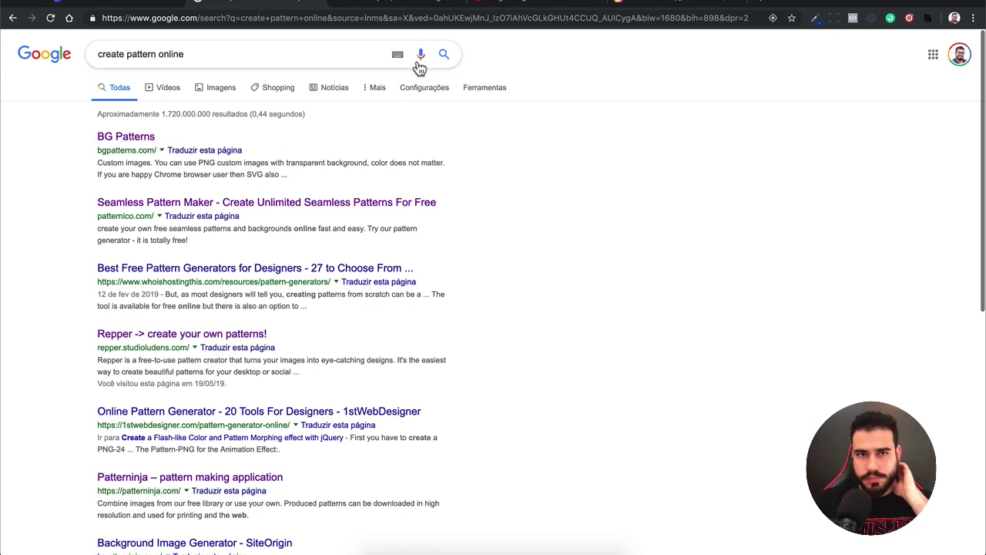
pyautogui.click(503, 8)
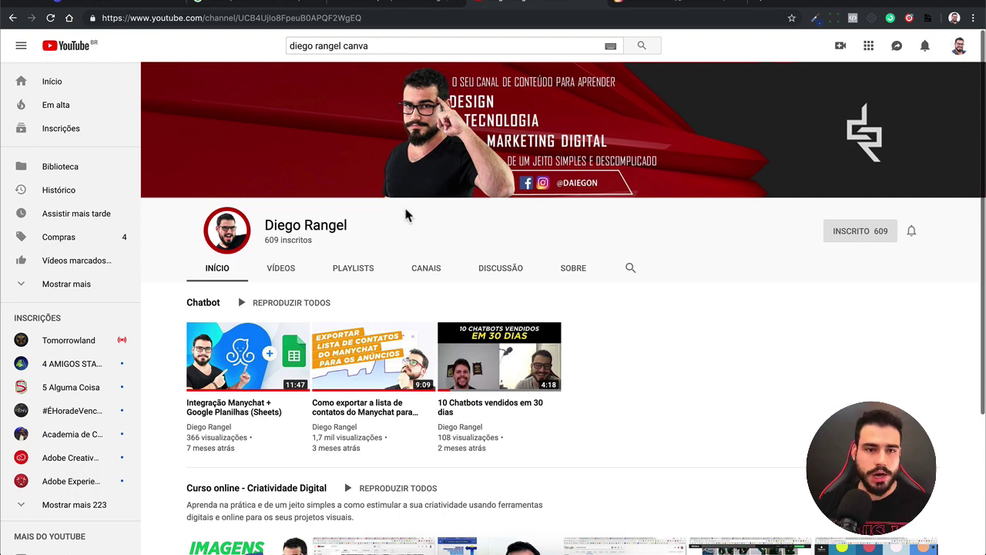
pyautogui.scroll(-3, 516, 293)
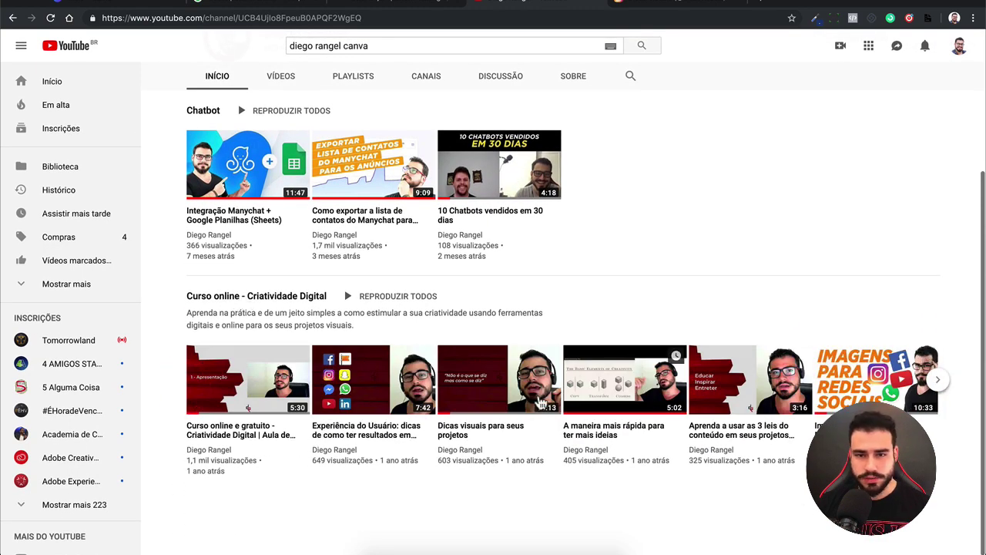
pyautogui.click(940, 383)
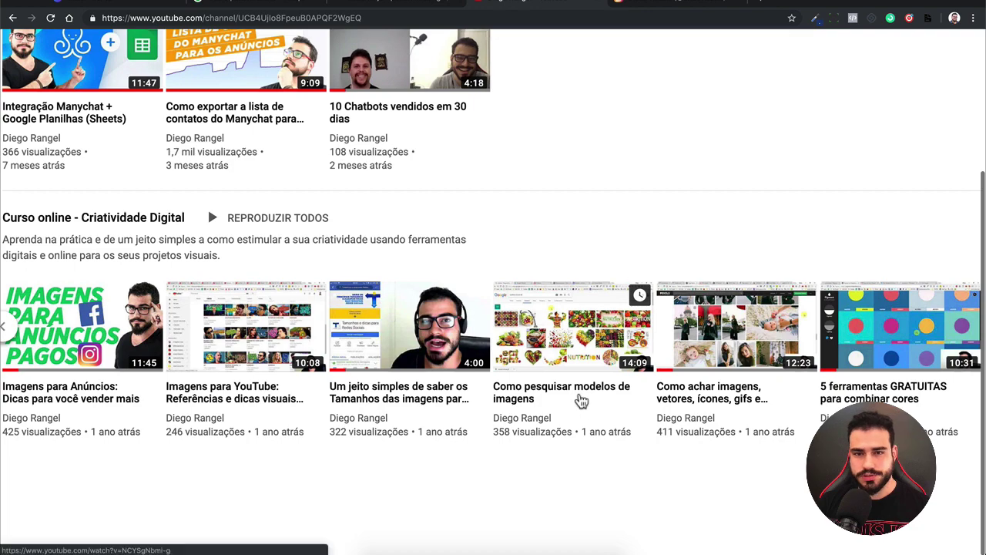
pyautogui.moveTo(688, 409)
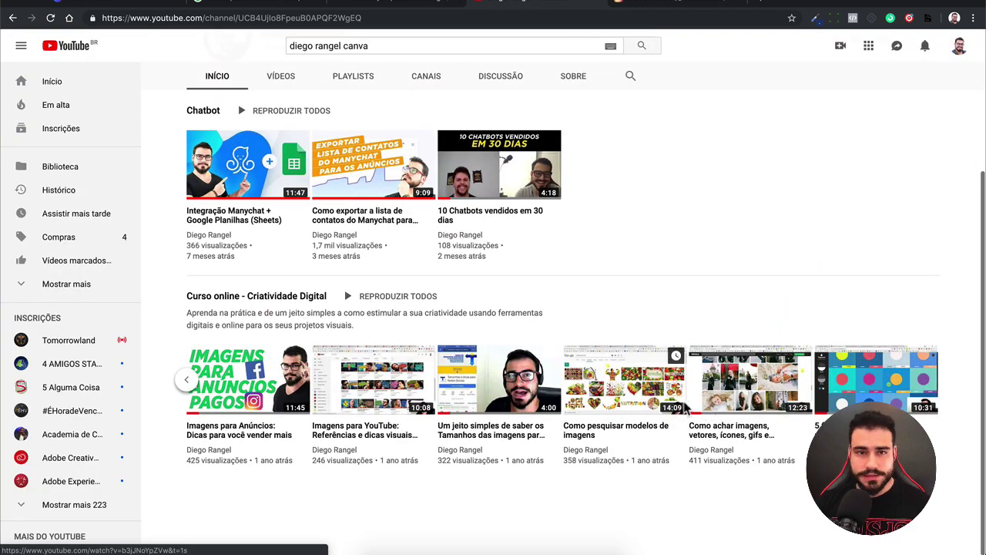
pyautogui.scroll(3, 668, 402)
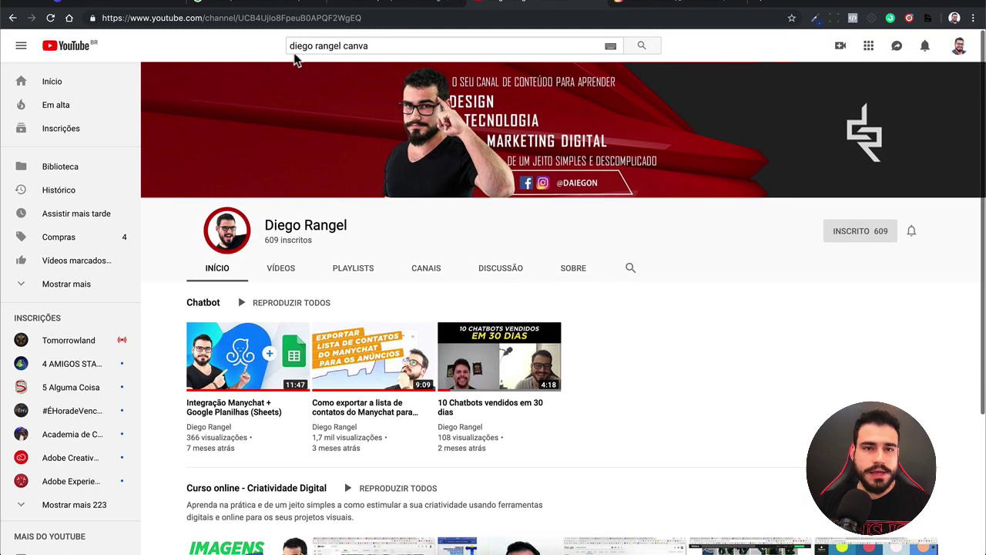
pyautogui.click(278, 4)
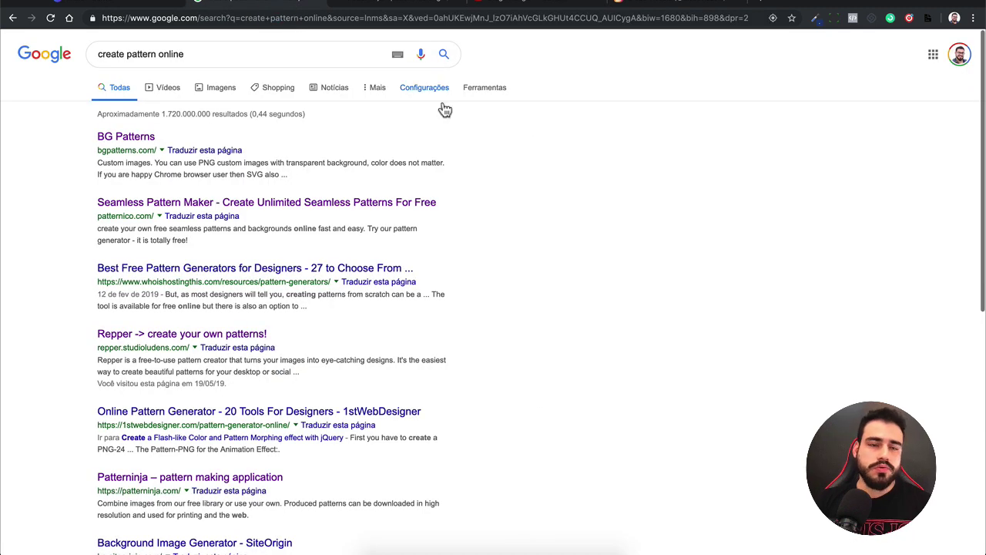
pyautogui.moveTo(222, 46); pyautogui.dragTo(97, 54)
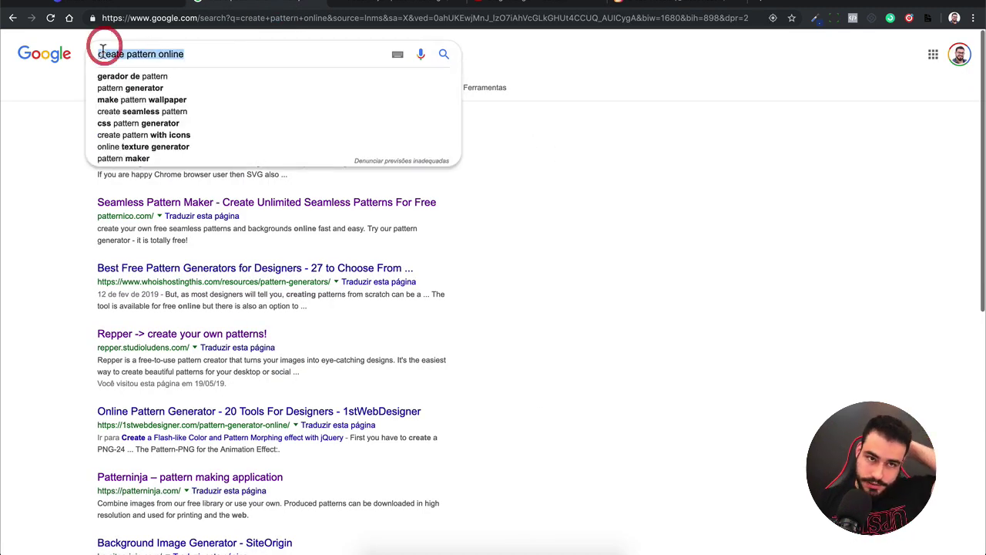
pyautogui.click(70, 137)
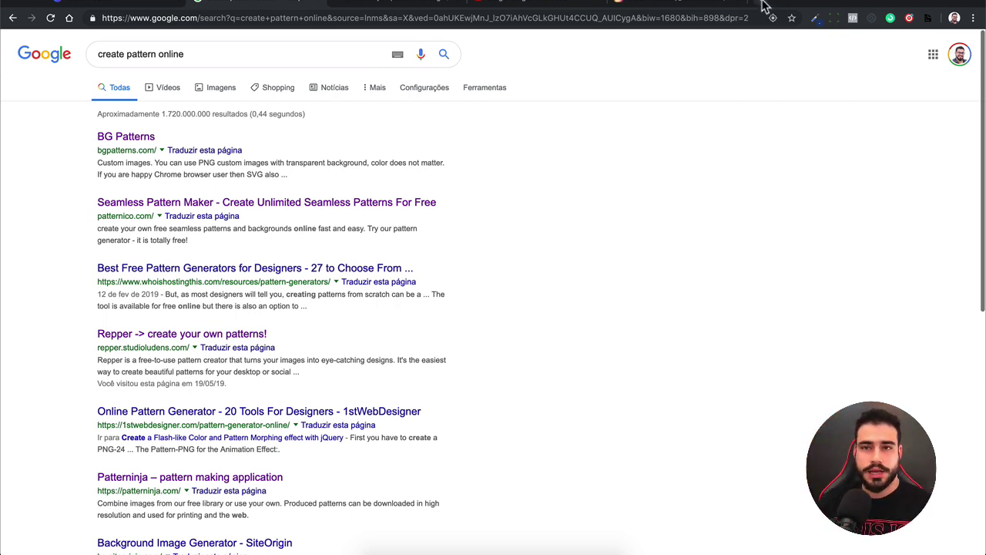
pyautogui.click(540, 7)
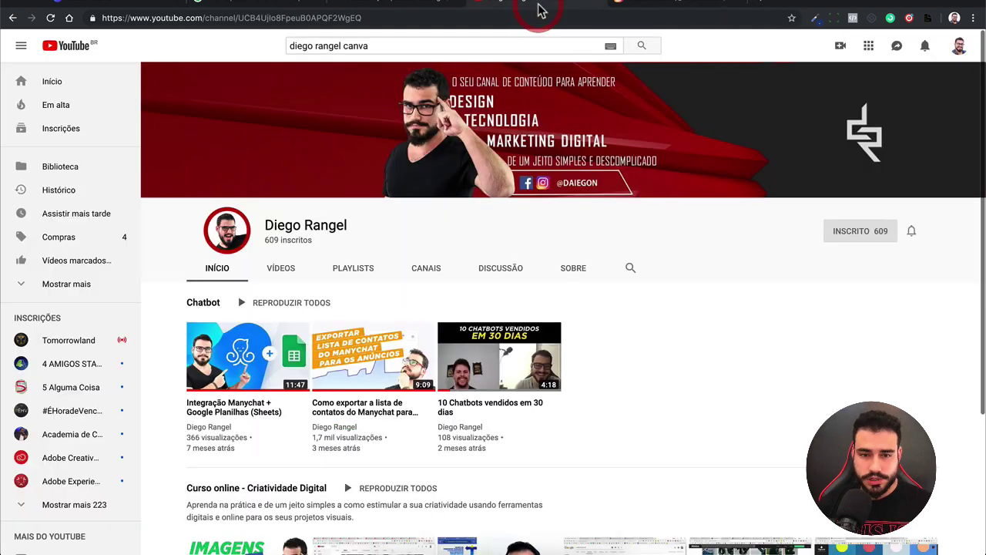
pyautogui.scroll(-3, 610, 403)
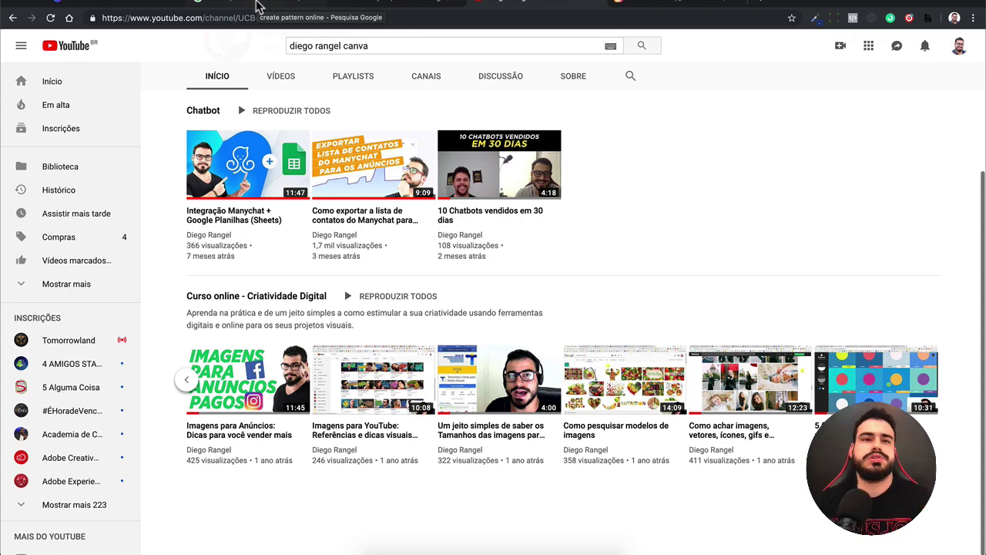
pyautogui.click(259, 6)
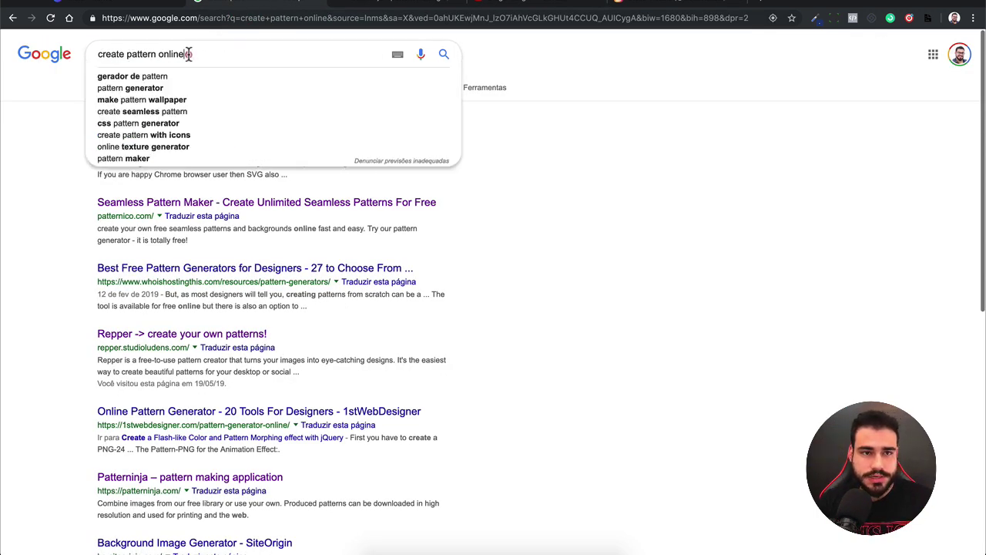
pyautogui.moveTo(185, 54); pyautogui.dragTo(88, 52)
pyautogui.click(58, 112)
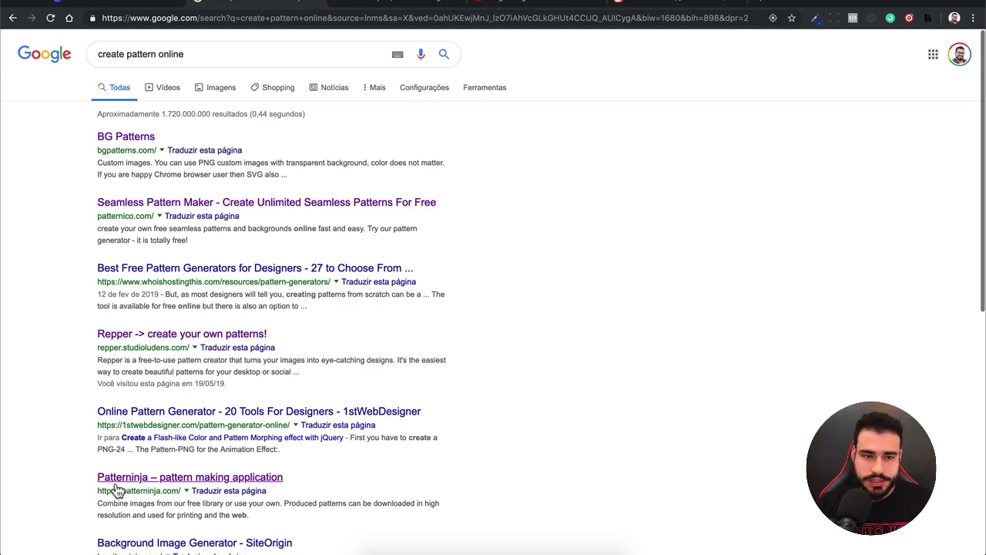
pyautogui.scroll(5, 116, 490)
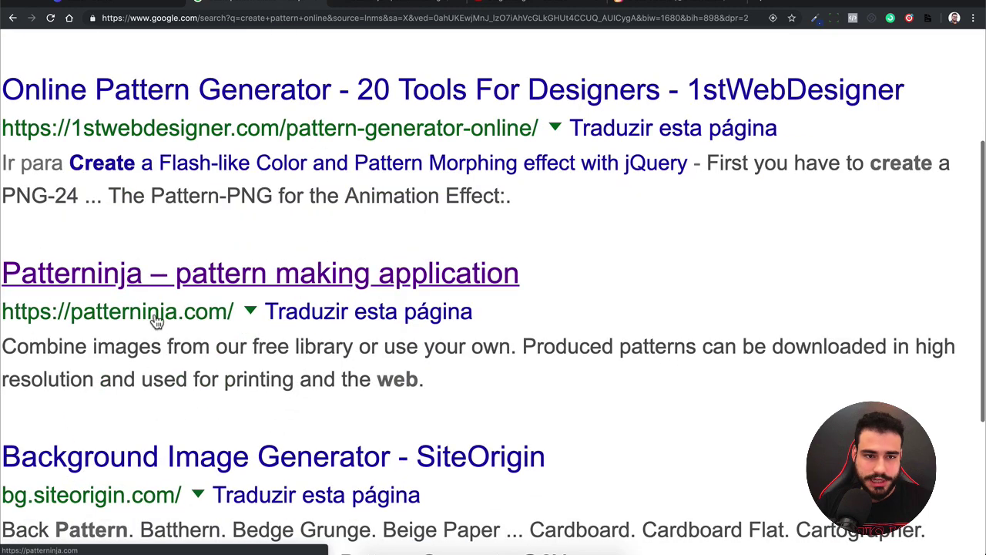
pyautogui.scroll(-5, 159, 323)
pyautogui.scroll(2, 165, 332)
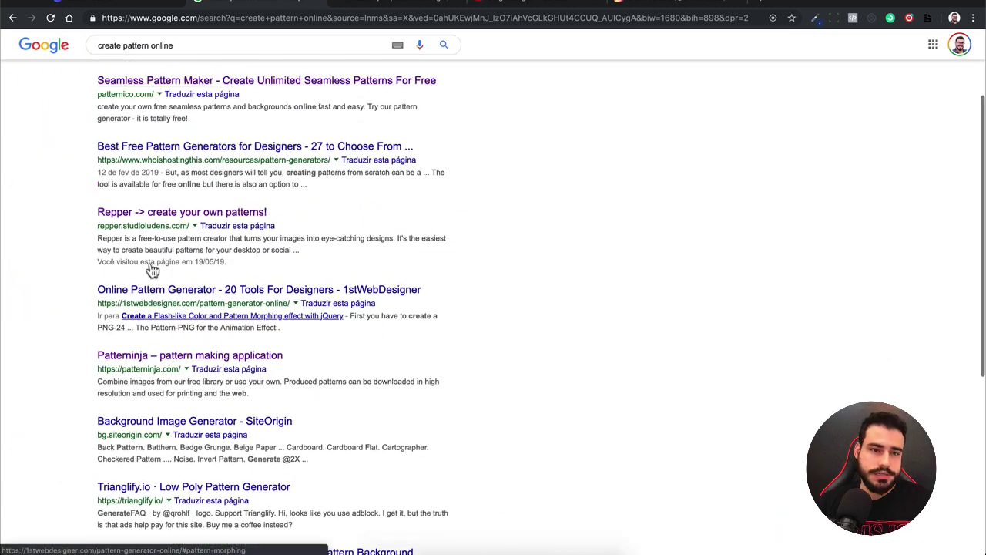
pyautogui.scroll(3, 181, 270)
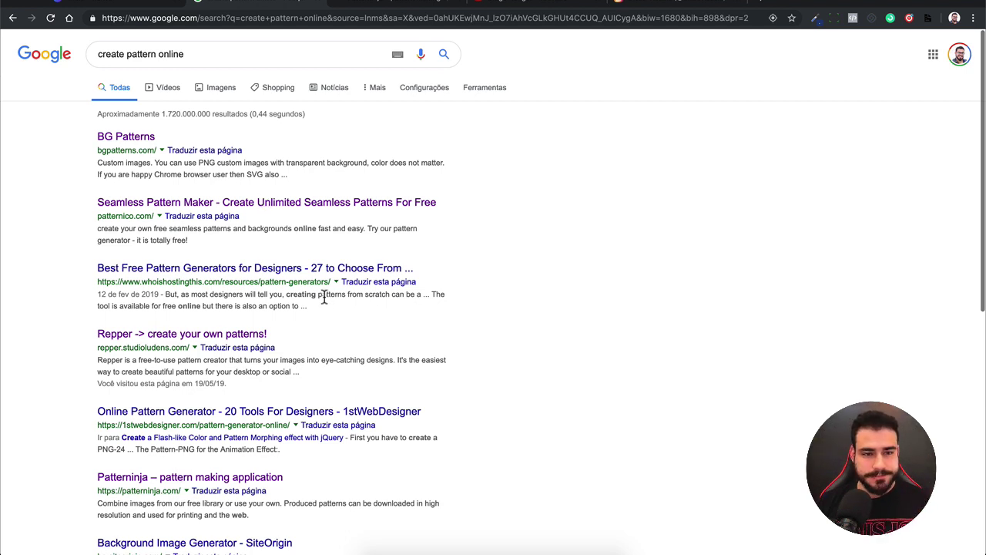
# - Open the Patterninja result and skip its welcome tutorial to reach the editor
pyautogui.click(137, 477)
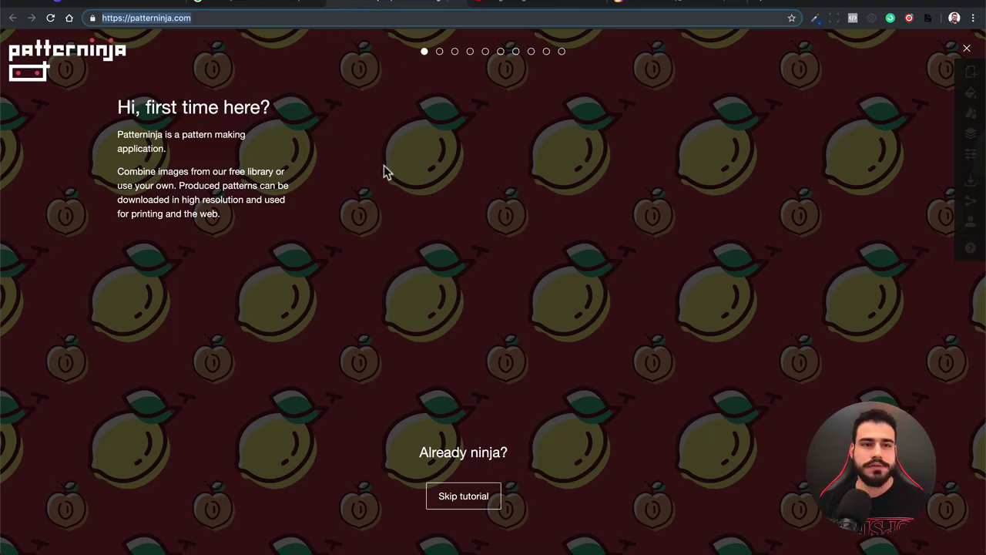
pyautogui.click(424, 174)
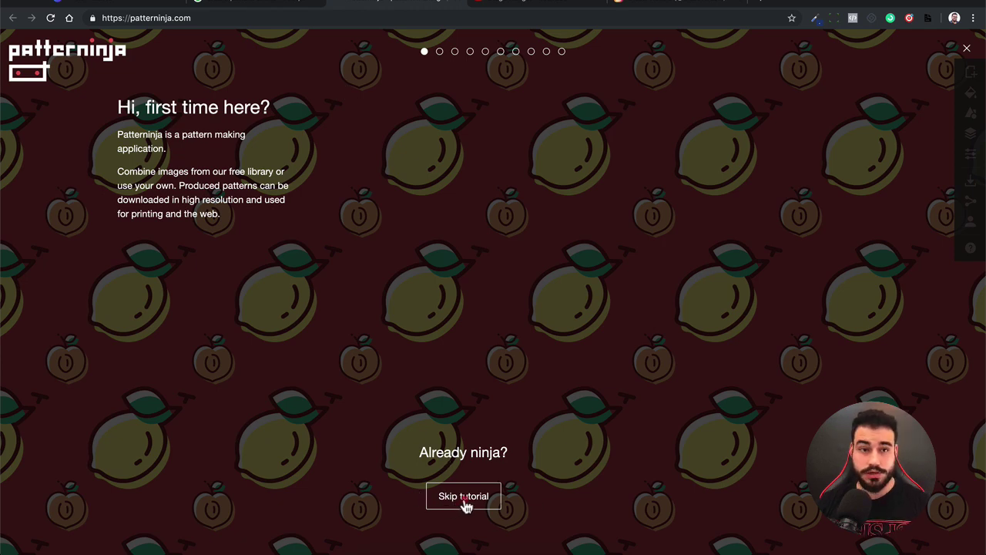
pyautogui.click(465, 499)
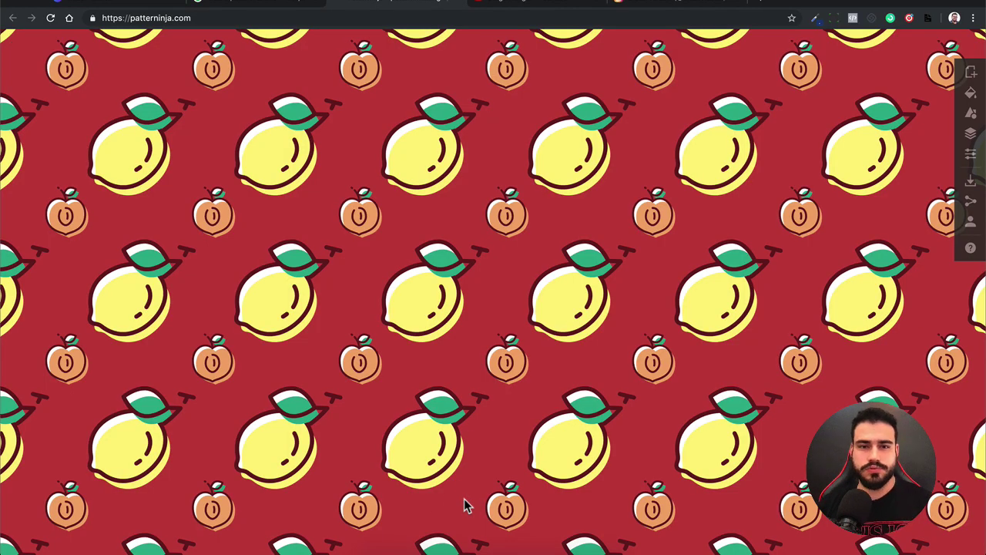
# - Shrink the lemons to about 66×77 px and enlarge the peaches to about 155×188 px
pyautogui.click(433, 154)
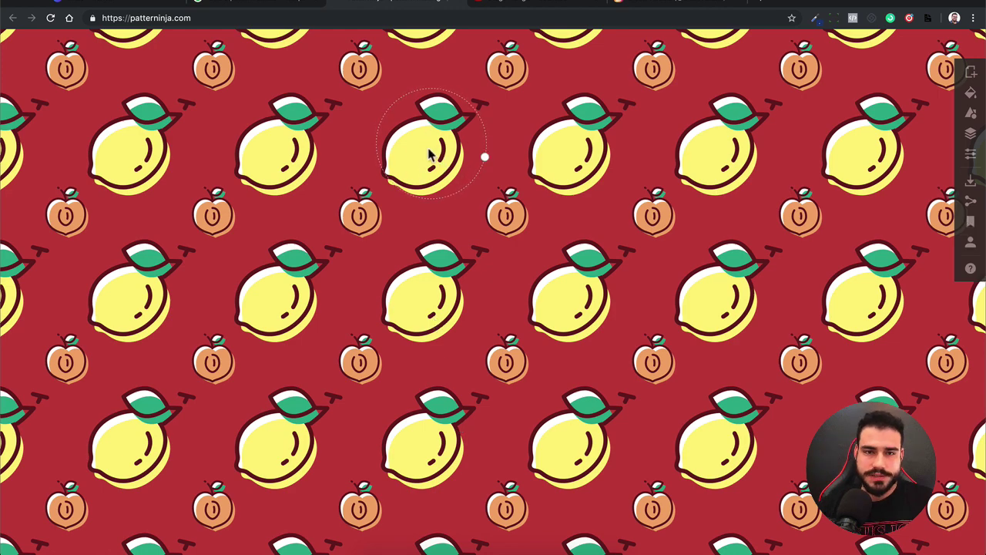
pyautogui.moveTo(449, 166)
pyautogui.mouseDown()
pyautogui.moveTo(418, 139)
pyautogui.moveTo(422, 154)
pyautogui.moveTo(480, 150)
pyautogui.moveTo(467, 146)
pyautogui.moveTo(462, 121)
pyautogui.moveTo(453, 122)
pyautogui.mouseUp()
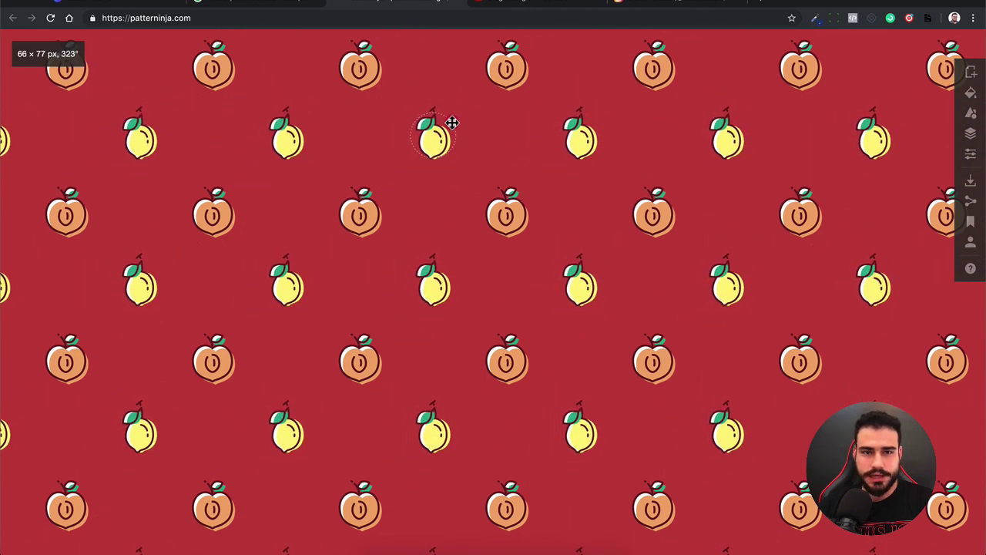
pyautogui.click(365, 215)
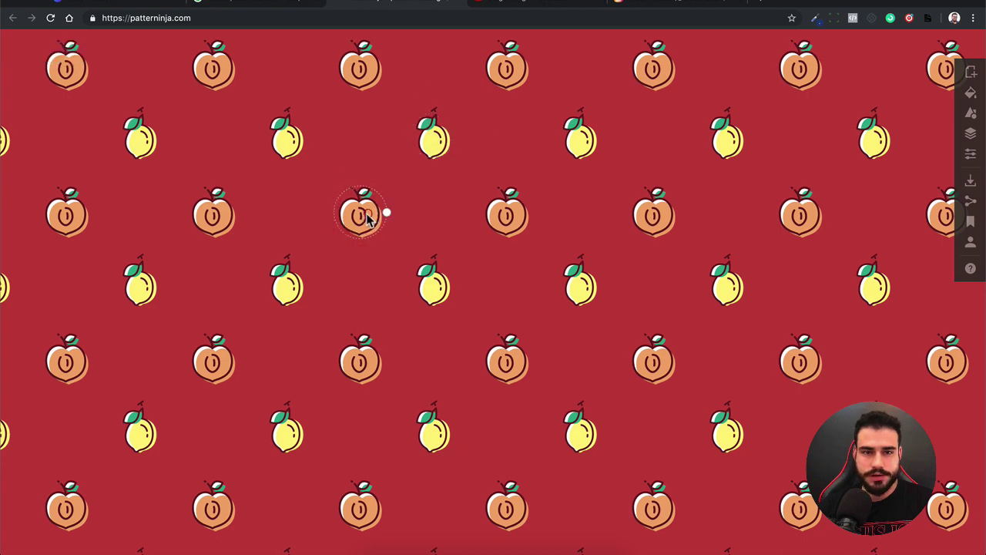
pyautogui.moveTo(385, 213); pyautogui.dragTo(416, 214)
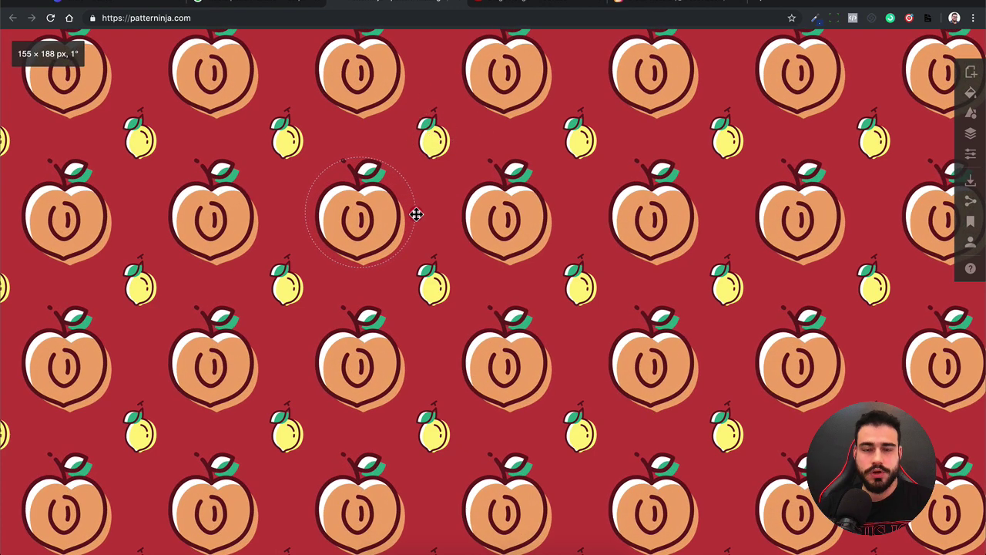
pyautogui.click(443, 197)
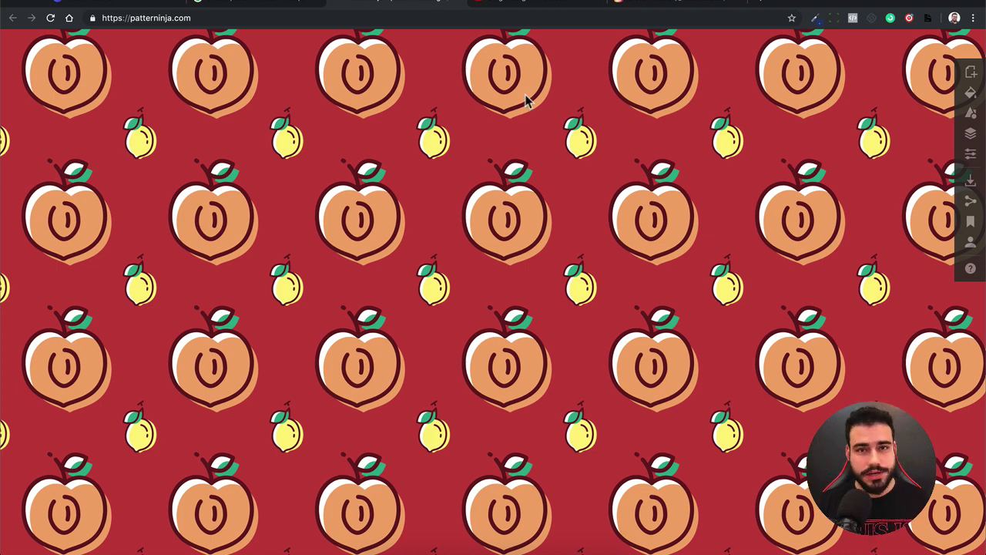
pyautogui.click(510, 6)
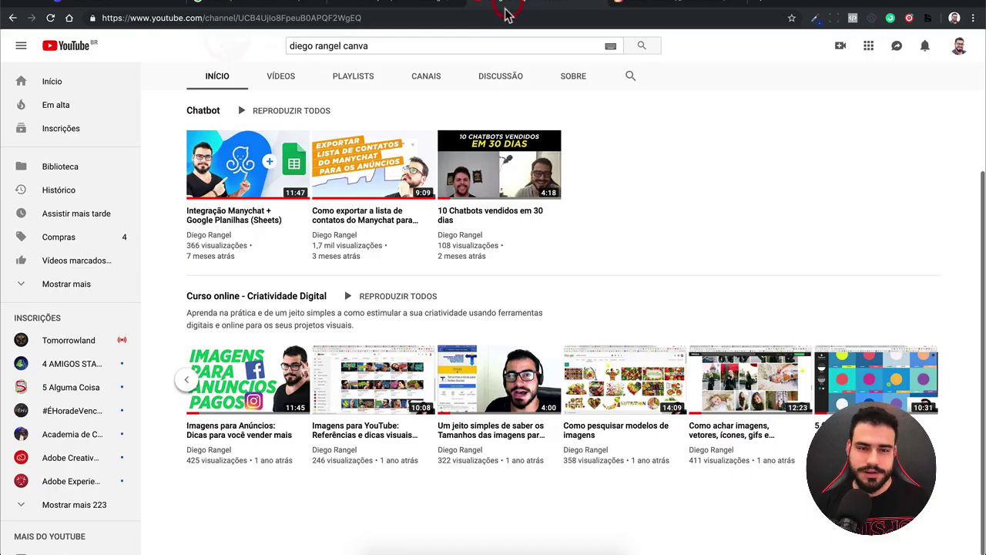
# - Glance at earlier videos in the course row, then return to the Patterninja editor tab
pyautogui.click(186, 379)
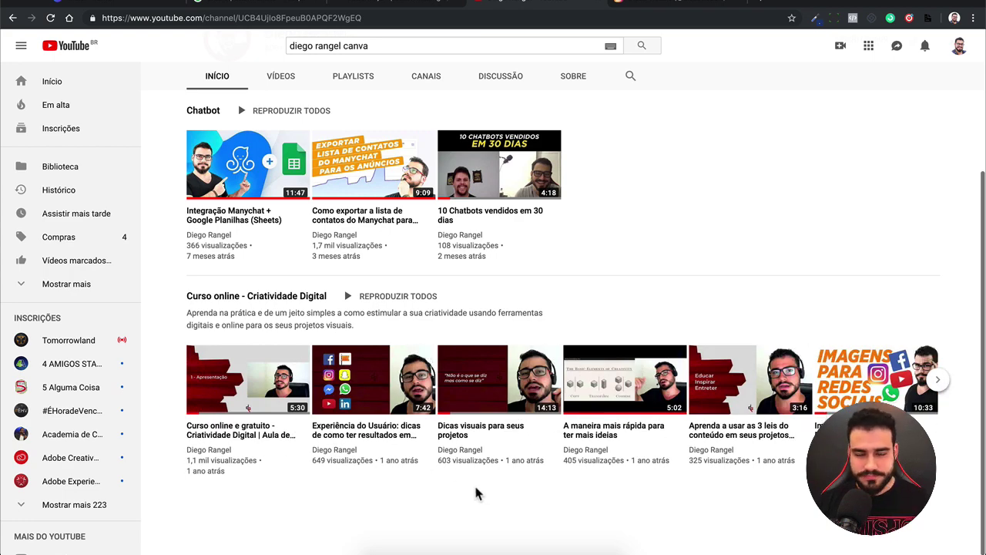
pyautogui.moveTo(373, 163)
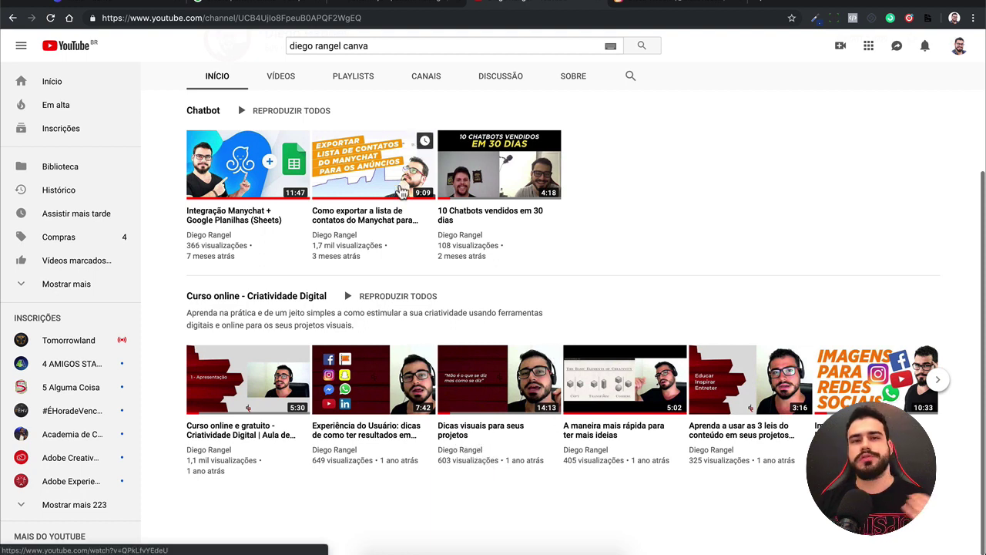
pyautogui.click(385, 6)
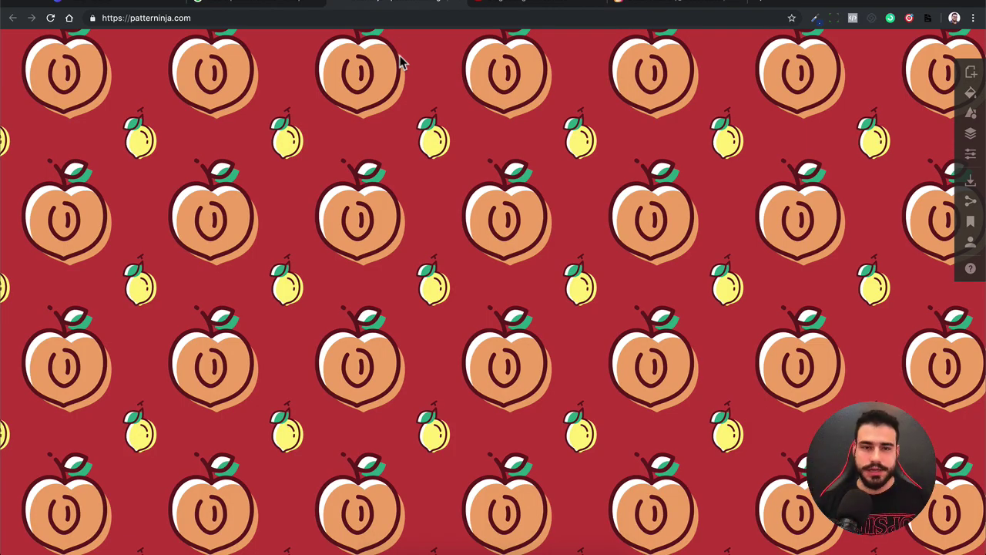
# - Nudge the peach motif slightly lower and to the right, keeping it upright
pyautogui.moveTo(377, 221); pyautogui.dragTo(379, 230)
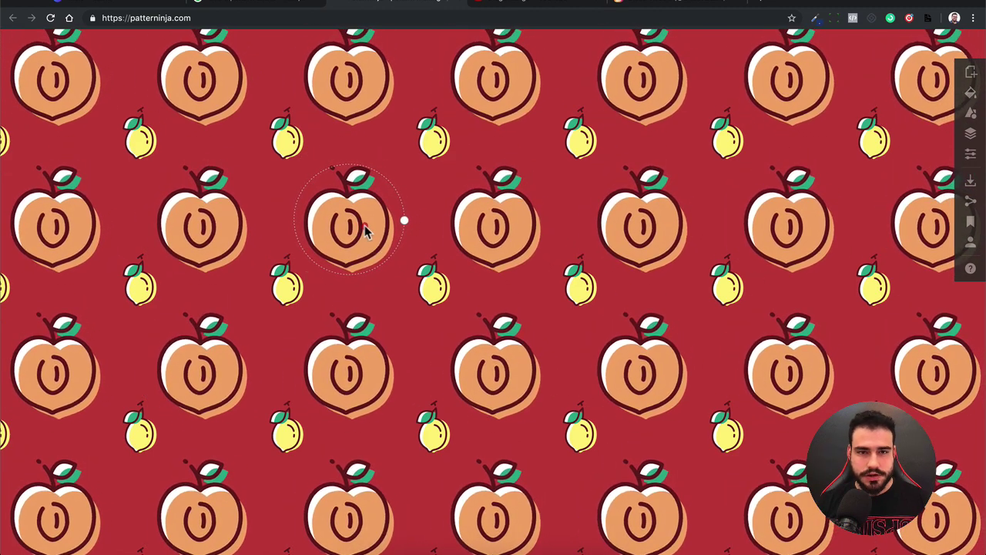
pyautogui.moveTo(379, 230); pyautogui.dragTo(400, 221)
pyautogui.click(416, 206)
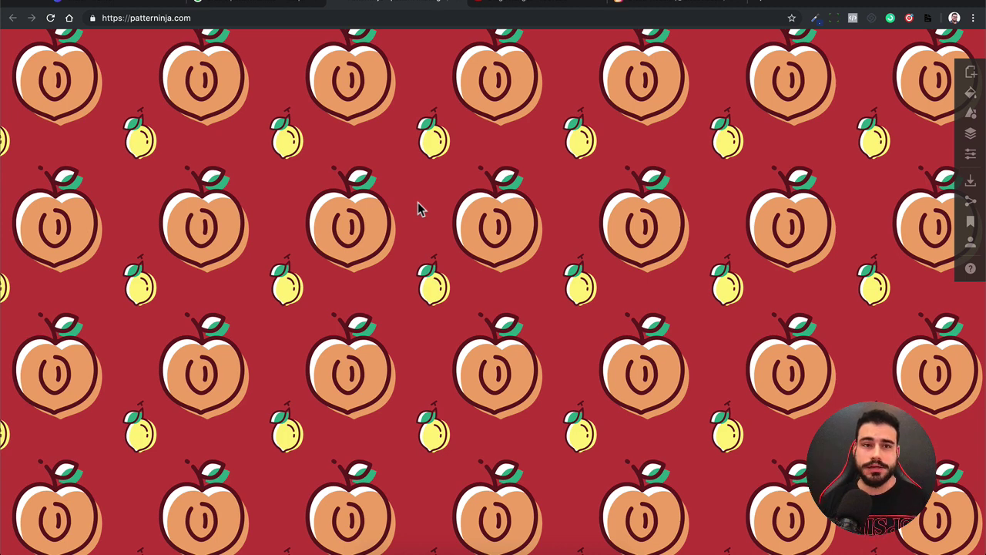
# - Discard the old pattern for a new one with a dark magenta 690A3F background at 100% opacity
pyautogui.click(970, 74)
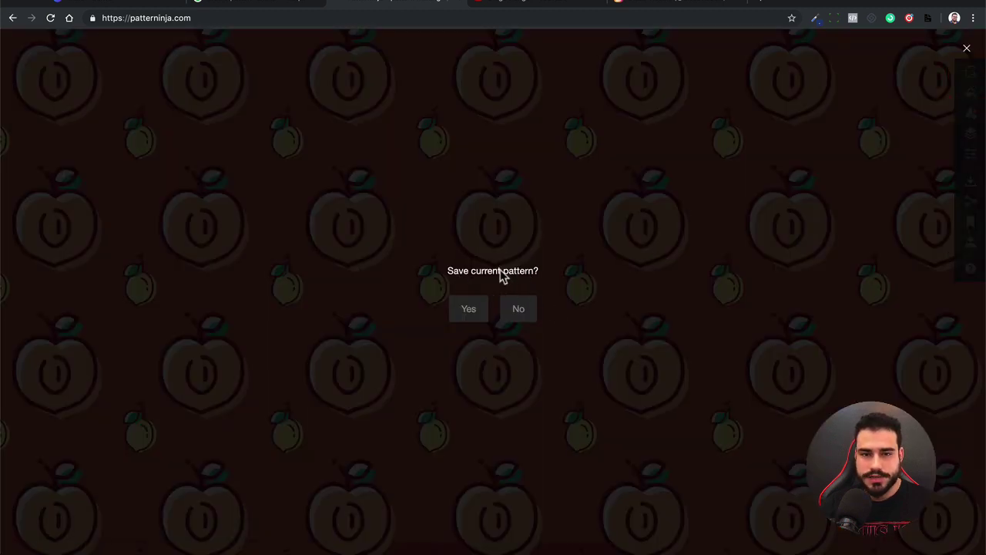
pyautogui.click(518, 312)
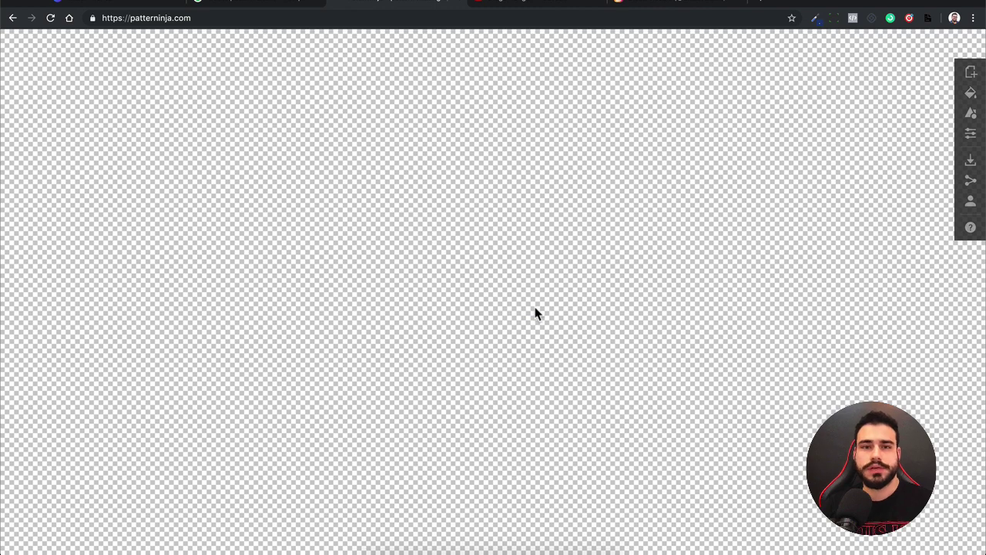
pyautogui.click(972, 96)
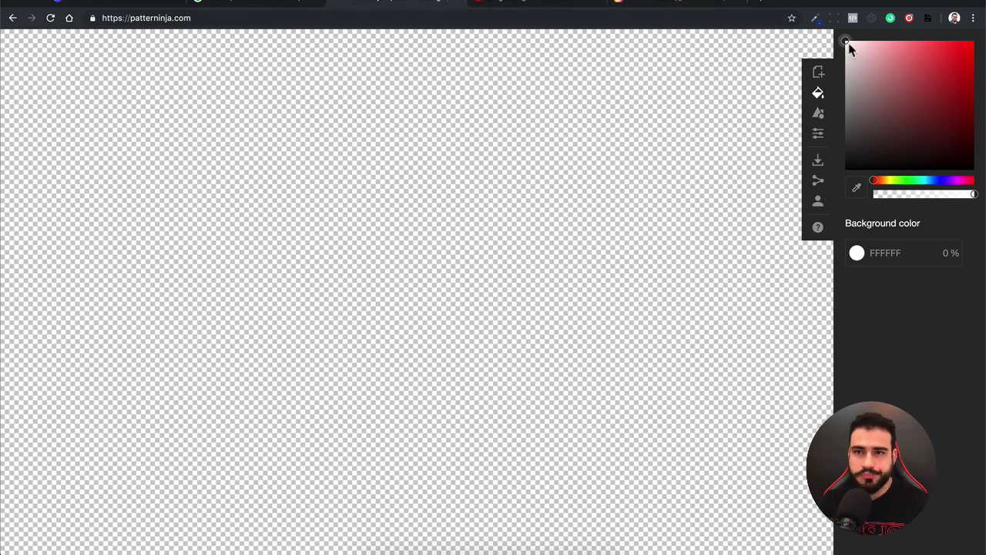
pyautogui.moveTo(848, 44); pyautogui.dragTo(917, 110)
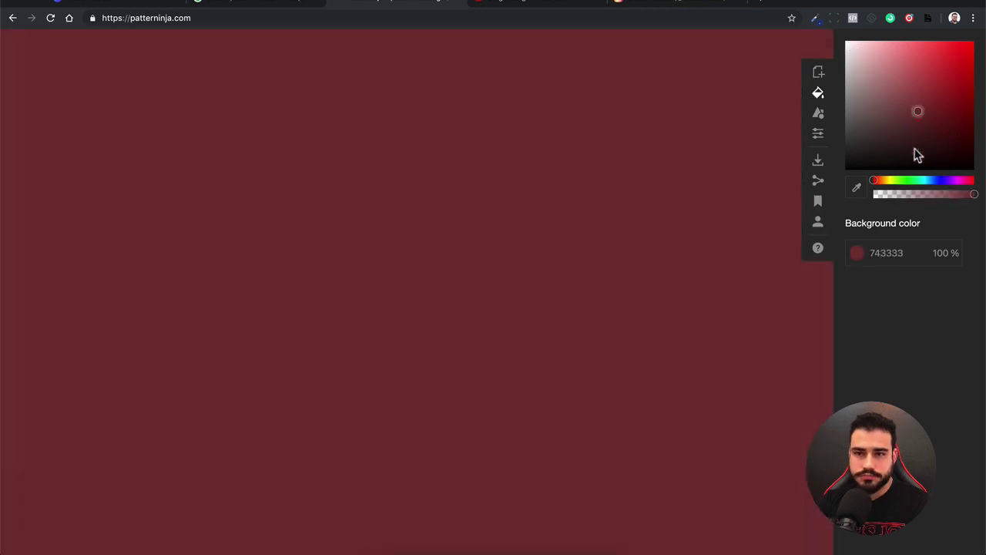
pyautogui.click(879, 253)
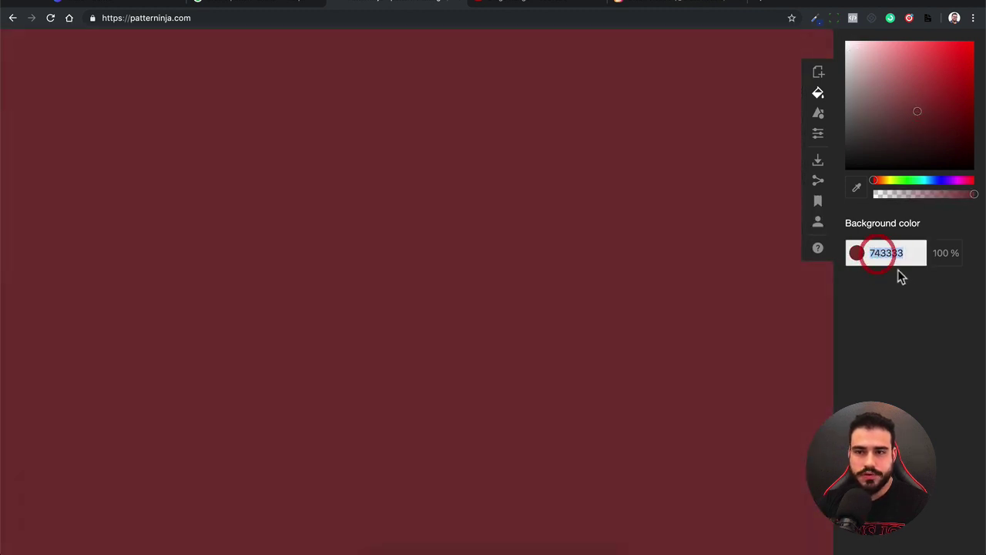
pyautogui.click(944, 254)
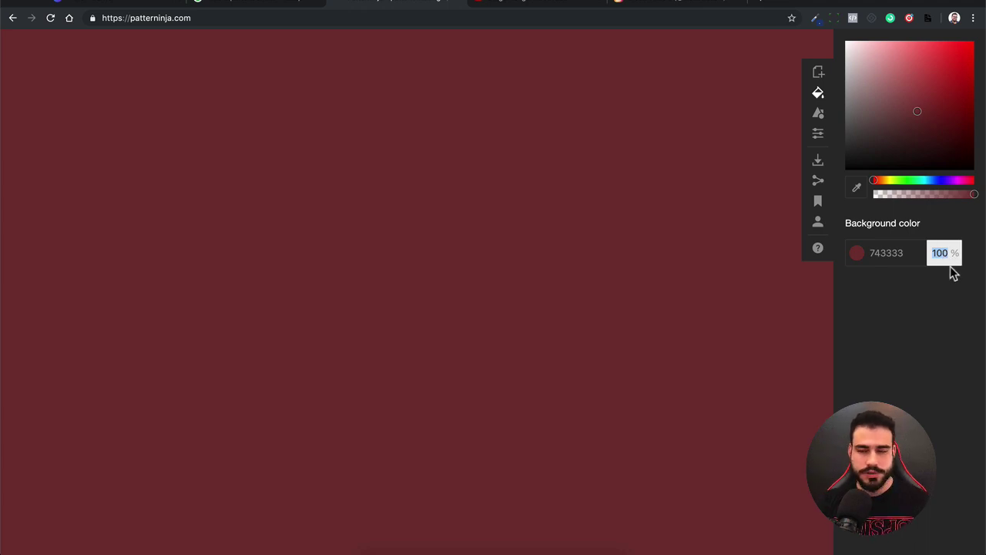
pyautogui.write('20')
pyautogui.press('Return')
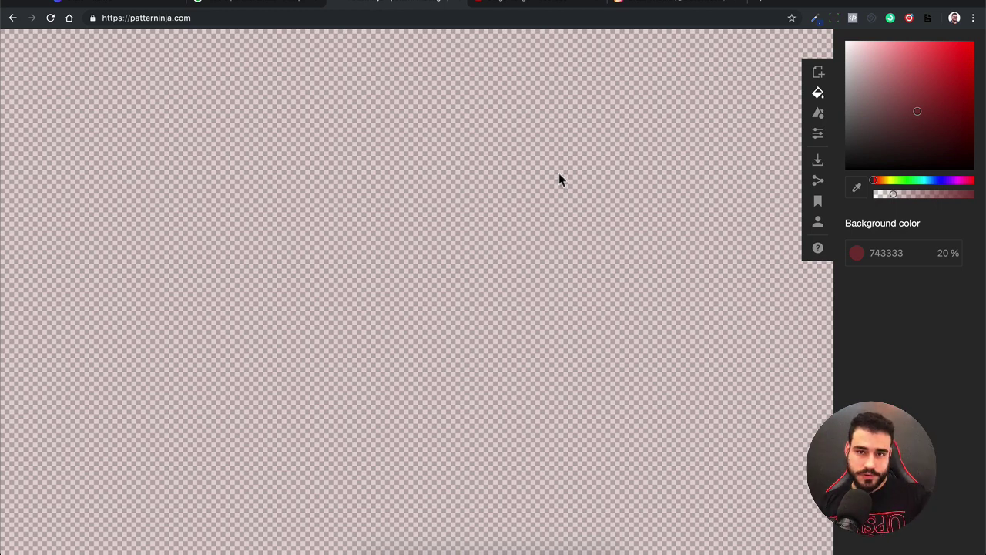
pyautogui.click(948, 254)
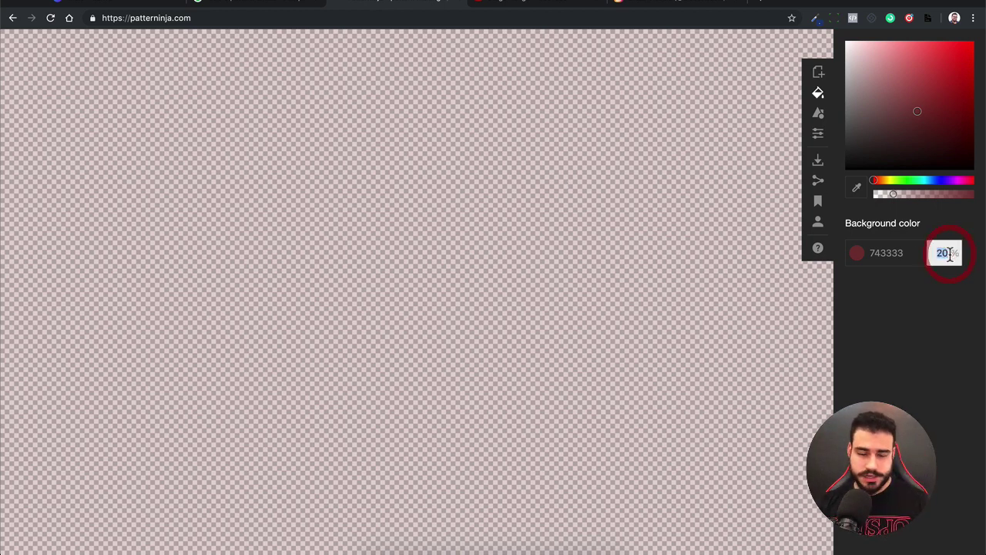
pyautogui.write('100')
pyautogui.press('Return')
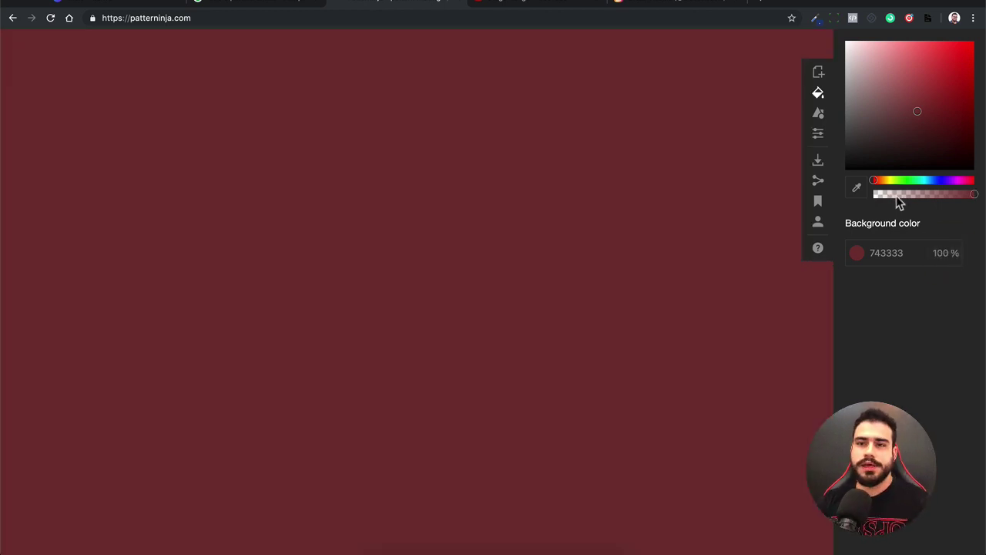
pyautogui.moveTo(874, 190); pyautogui.dragTo(968, 186)
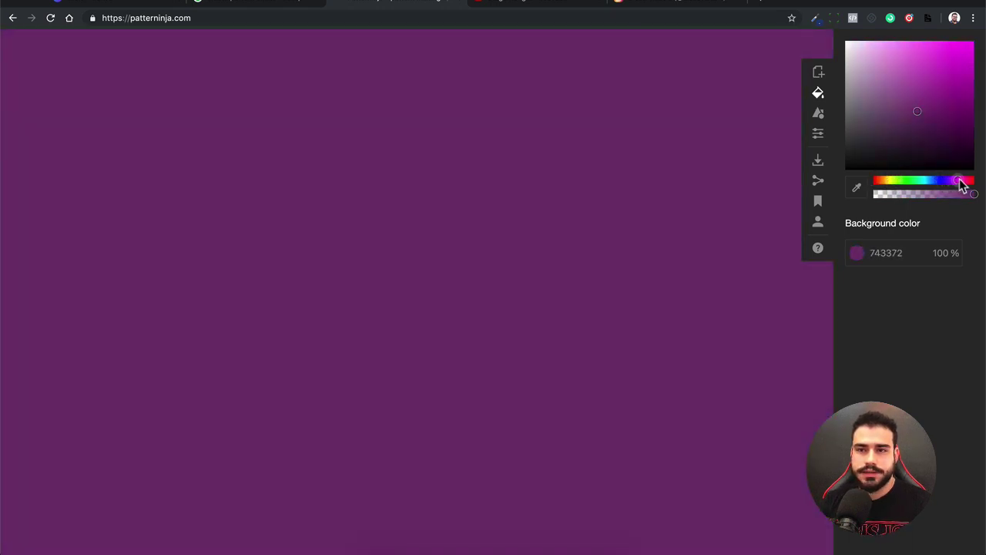
pyautogui.moveTo(946, 113); pyautogui.dragTo(964, 120)
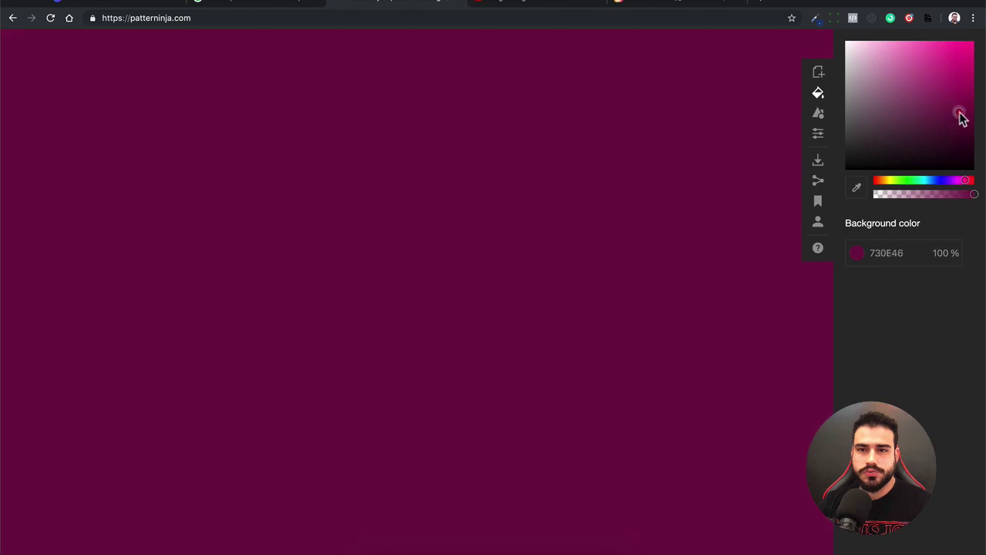
# - Browse the icon library's sets, such as Free Flat Icons and Fruit and vegetable
pyautogui.click(787, 121)
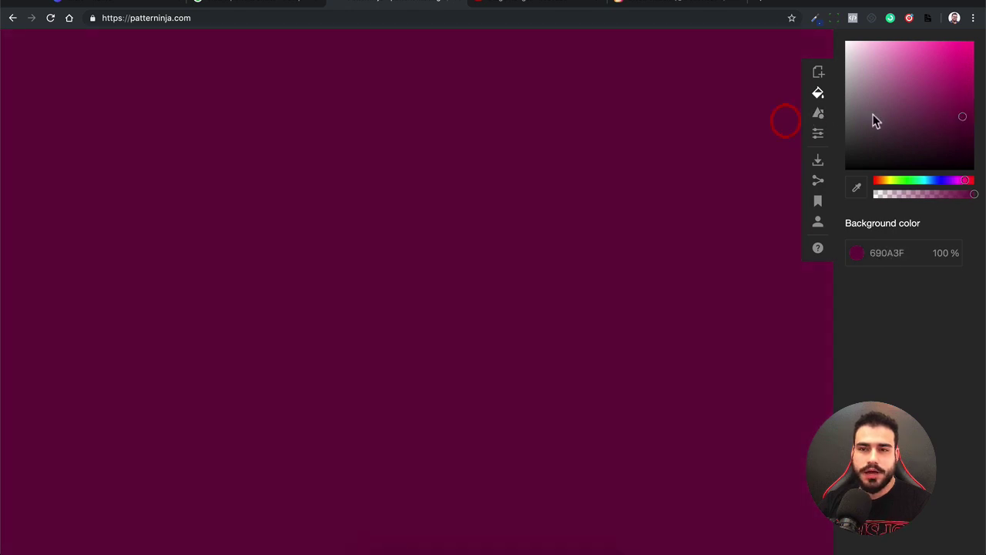
pyautogui.click(819, 116)
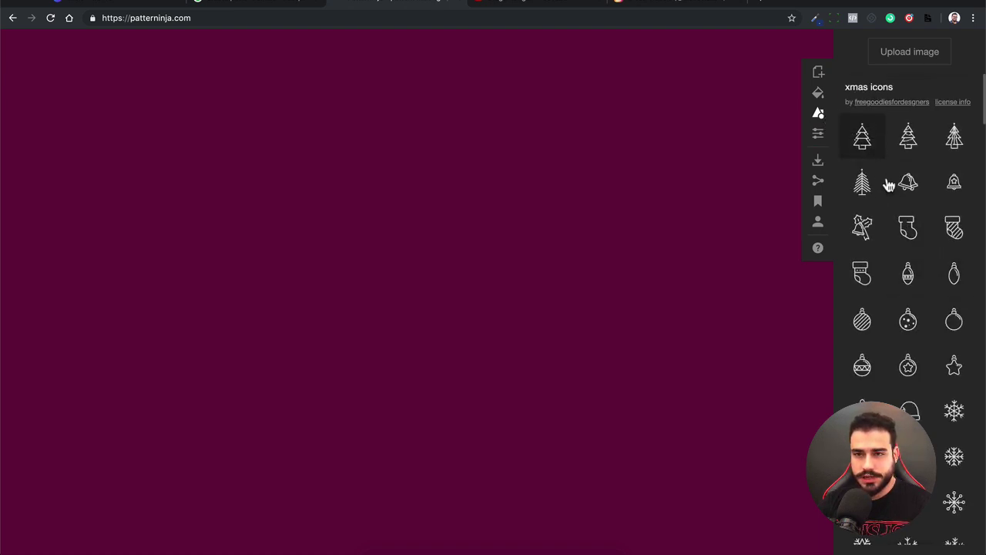
pyautogui.scroll(-5, 886, 183)
pyautogui.scroll(-5, 886, 208)
pyautogui.scroll(-5, 887, 208)
pyautogui.scroll(-2, 886, 208)
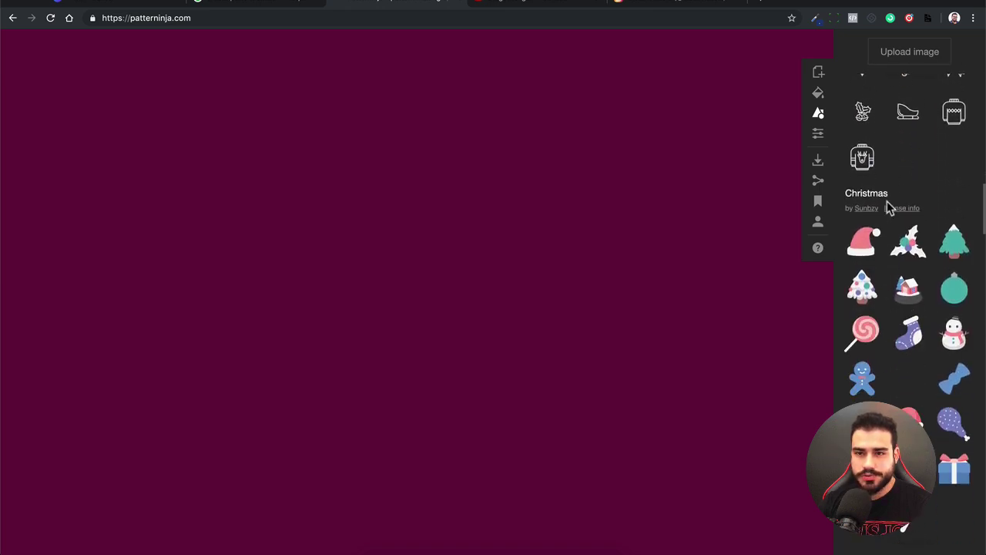
pyautogui.scroll(-2, 879, 212)
pyautogui.scroll(-5, 875, 220)
pyautogui.scroll(-1, 872, 215)
pyautogui.scroll(-5, 873, 215)
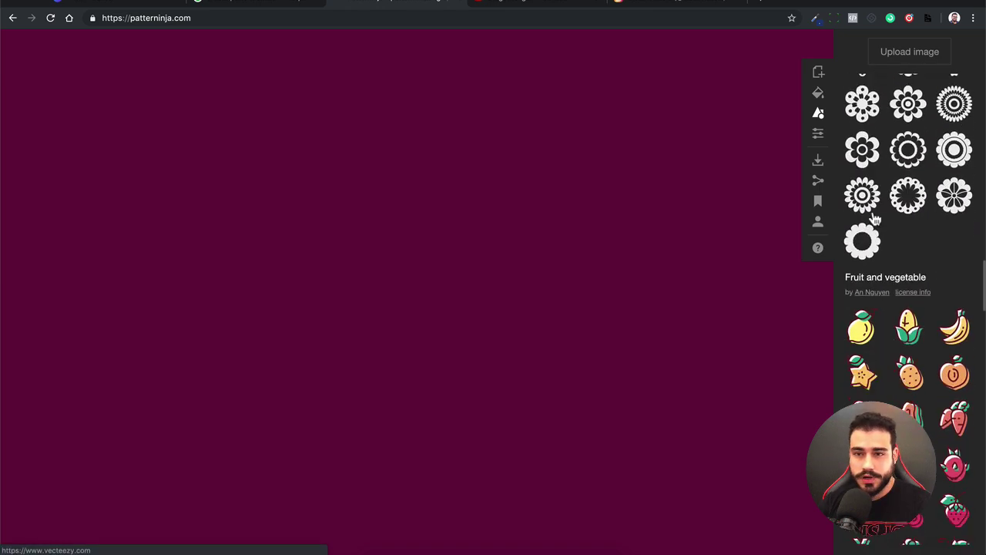
pyautogui.scroll(-2, 870, 215)
pyautogui.scroll(-2, 867, 214)
pyautogui.scroll(-2, 865, 213)
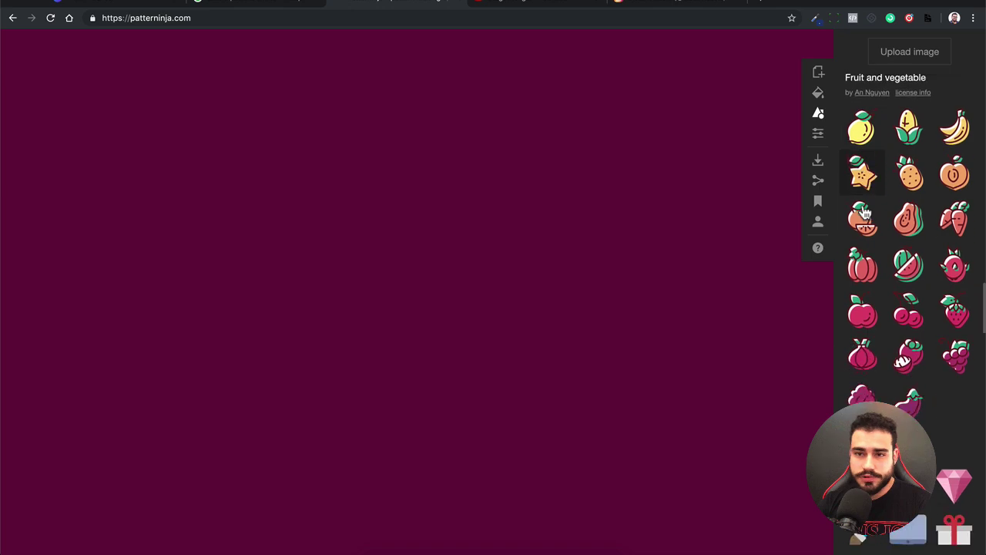
pyautogui.scroll(-2, 865, 214)
pyautogui.scroll(-4, 865, 214)
pyautogui.scroll(-2, 865, 214)
pyautogui.scroll(-2, 865, 214)
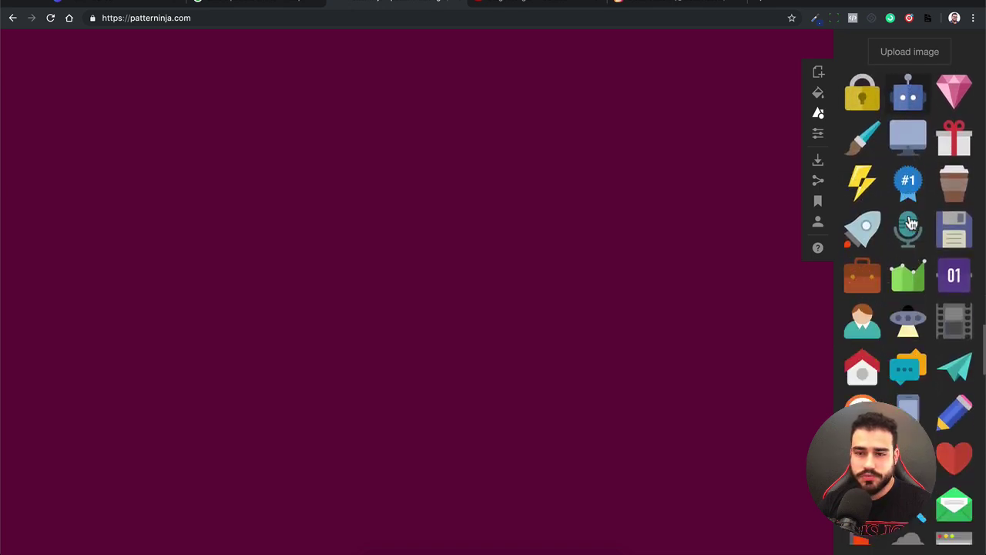
pyautogui.scroll(-5, 871, 216)
pyautogui.scroll(-5, 886, 218)
pyautogui.scroll(-4, 901, 220)
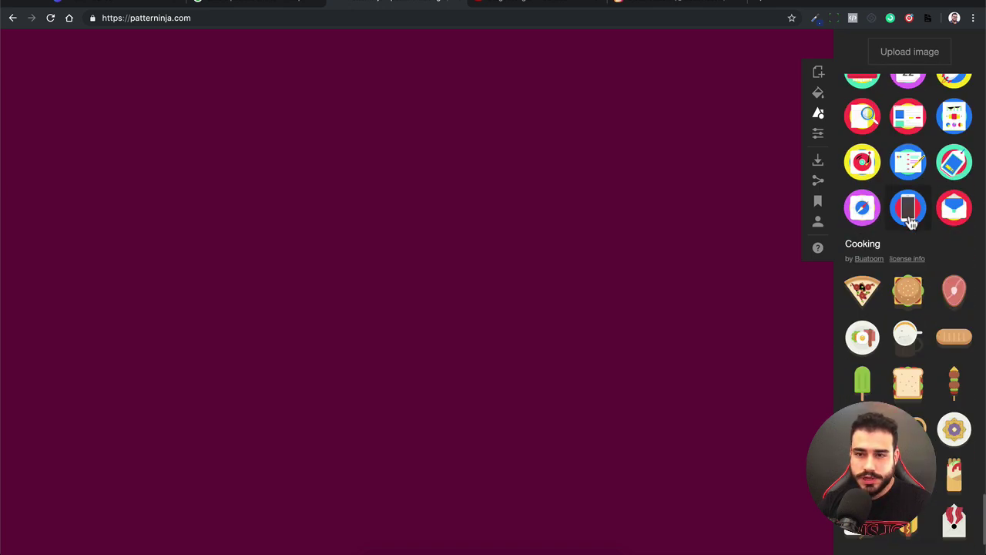
pyautogui.scroll(-5, 911, 220)
pyautogui.scroll(-5, 911, 219)
pyautogui.scroll(-4, 909, 216)
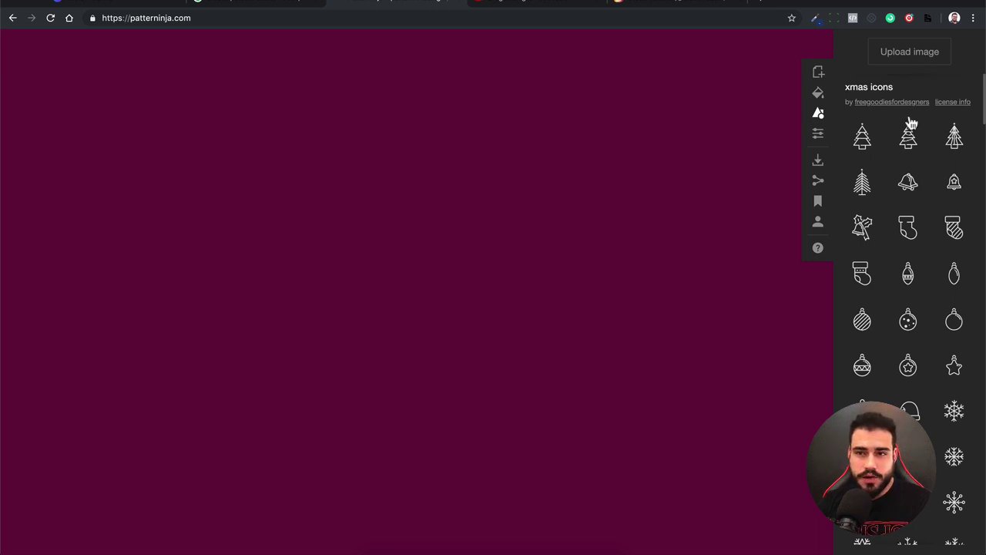
pyautogui.scroll(-1, 909, 223)
pyautogui.scroll(-5, 909, 223)
pyautogui.scroll(-5, 909, 223)
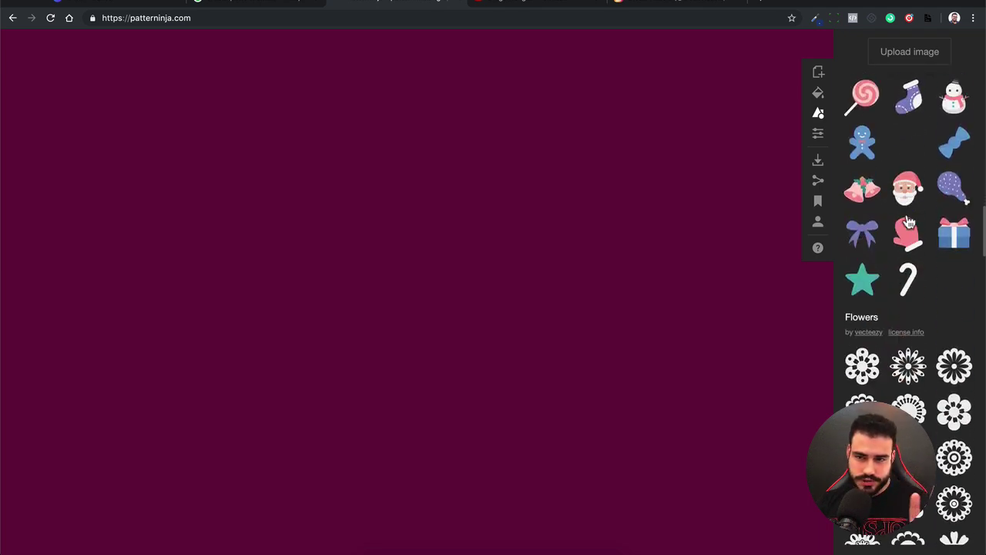
pyautogui.scroll(-5, 909, 223)
pyautogui.scroll(-5, 909, 223)
pyautogui.scroll(-1, 909, 223)
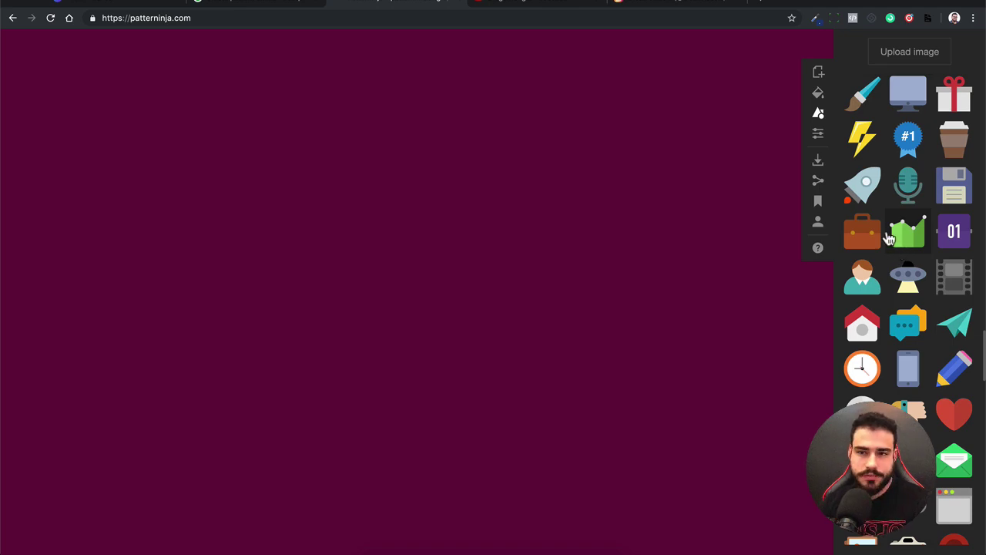
pyautogui.scroll(1, 896, 232)
pyautogui.scroll(1, 896, 232)
pyautogui.scroll(10, 896, 233)
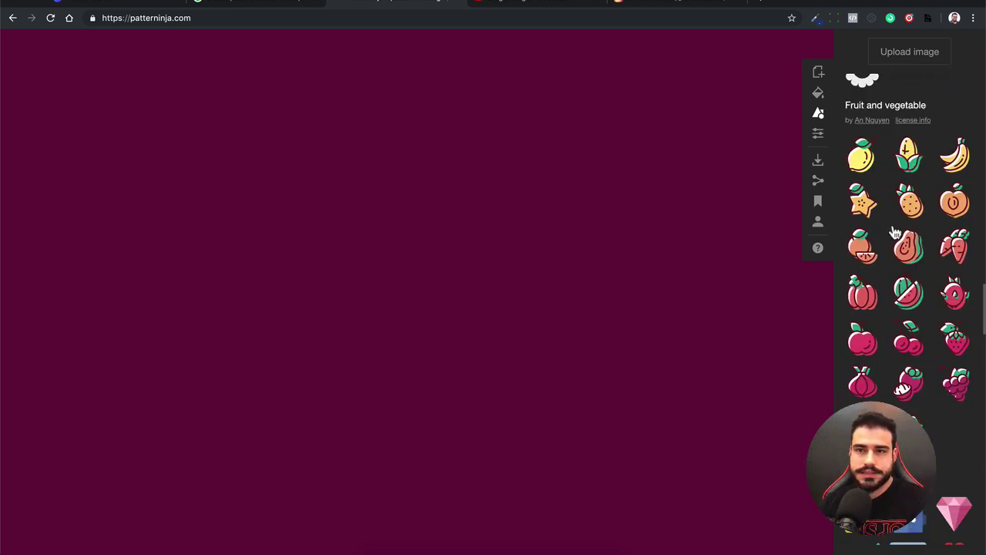
pyautogui.scroll(10, 896, 232)
pyautogui.scroll(-3, 896, 233)
pyautogui.scroll(-10, 898, 231)
pyautogui.scroll(-10, 899, 230)
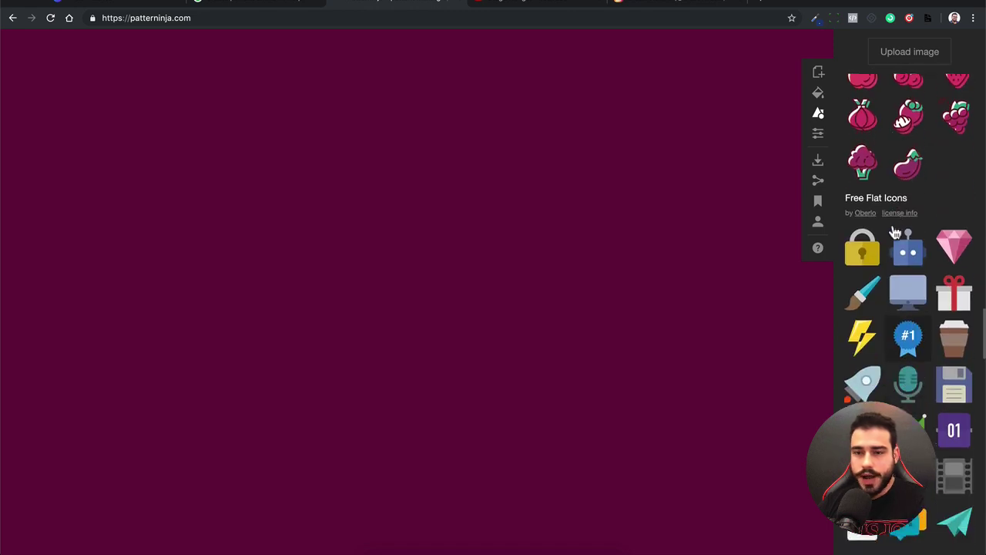
pyautogui.scroll(-1, 903, 228)
pyautogui.scroll(-5, 905, 228)
pyautogui.scroll(-1, 893, 241)
pyautogui.scroll(2, 882, 254)
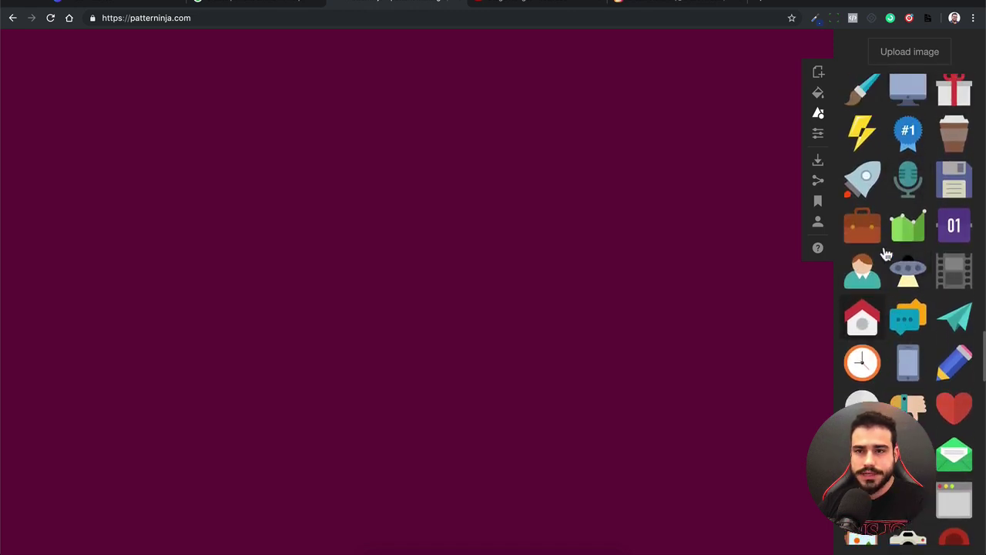
# - Add the red heart as the pattern motif and resize it to about 72×64 px
pyautogui.click(953, 414)
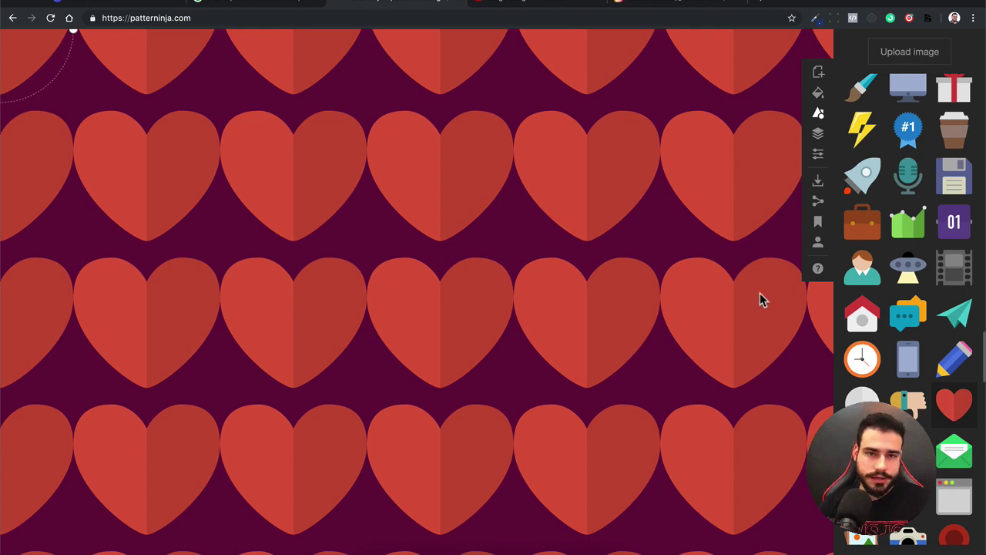
pyautogui.click(467, 182)
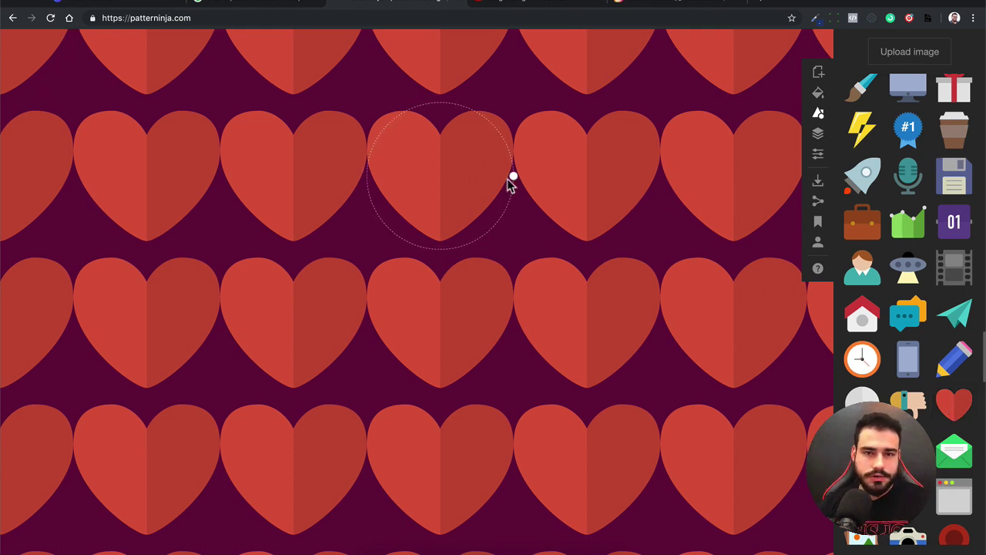
pyautogui.moveTo(513, 177)
pyautogui.mouseDown()
pyautogui.moveTo(473, 178)
pyautogui.moveTo(539, 176)
pyautogui.moveTo(462, 175)
pyautogui.mouseUp()
# - Scroll down the icon library until the milkshake cup icon is visible
pyautogui.scroll(-3, 899, 330)
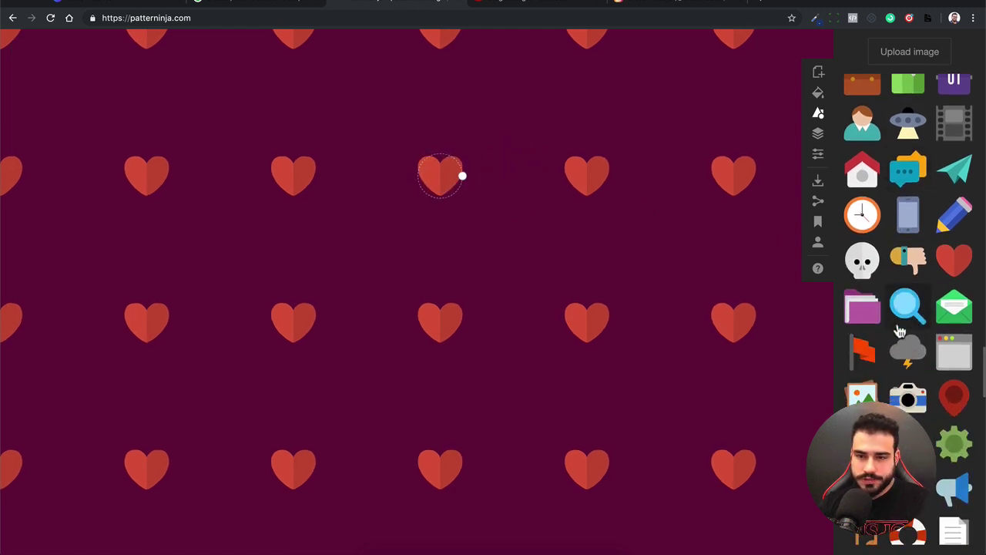
pyautogui.scroll(-2, 899, 330)
pyautogui.scroll(-2, 899, 330)
pyautogui.scroll(-1, 899, 330)
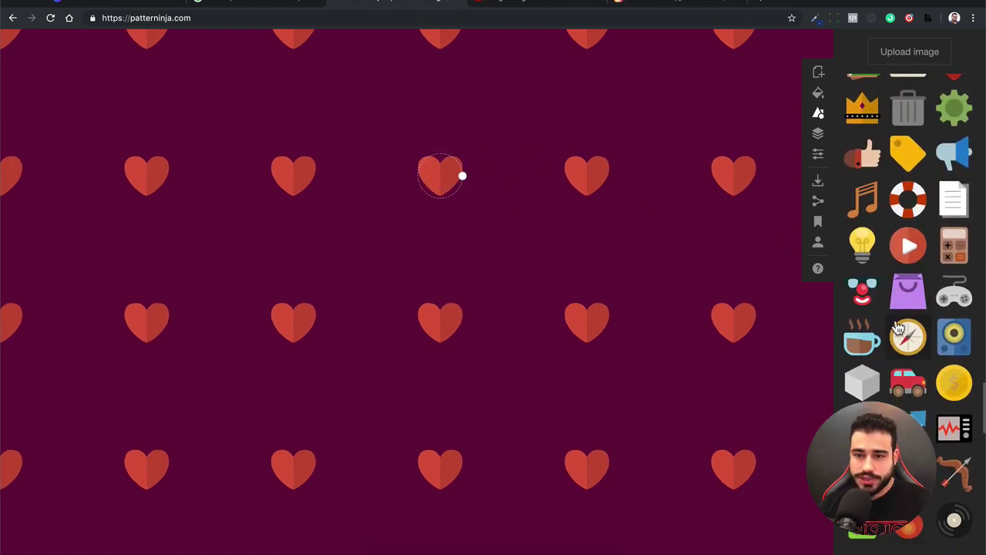
pyautogui.scroll(-1, 899, 330)
pyautogui.scroll(-2, 898, 327)
pyautogui.scroll(-2, 899, 327)
pyautogui.scroll(-1, 908, 324)
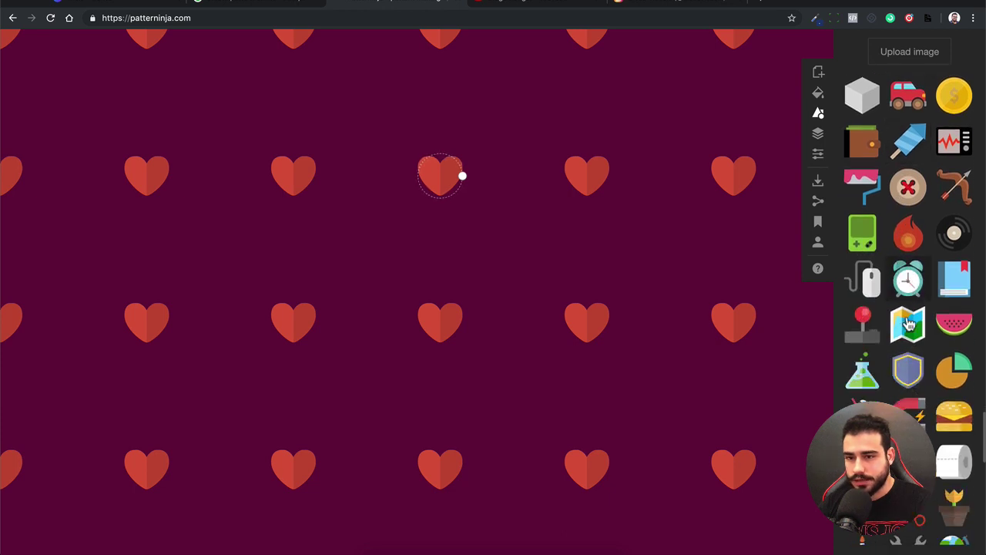
pyautogui.scroll(-2, 908, 325)
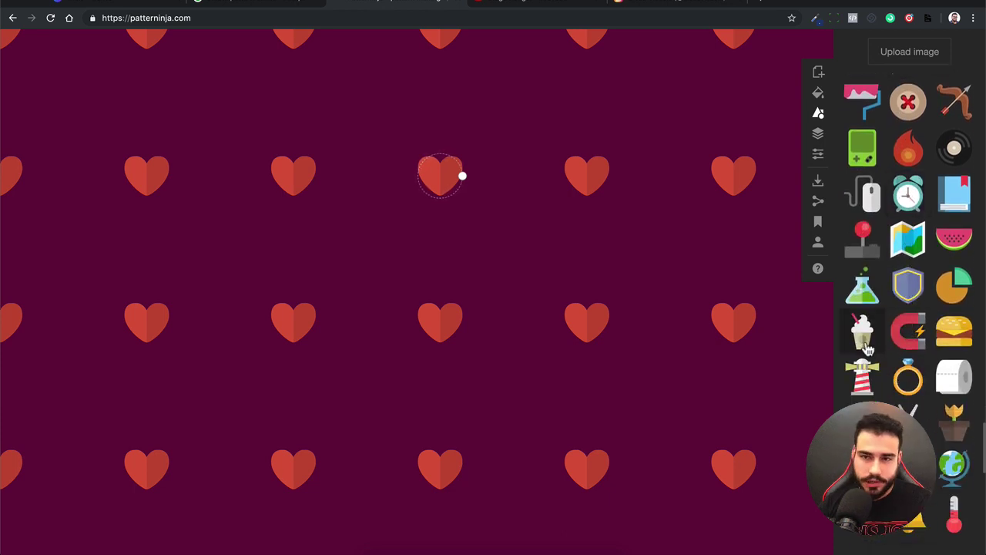
# - Add the milkshake cup motif and shrink it to roughly 36×60 px between the hearts
pyautogui.click(864, 339)
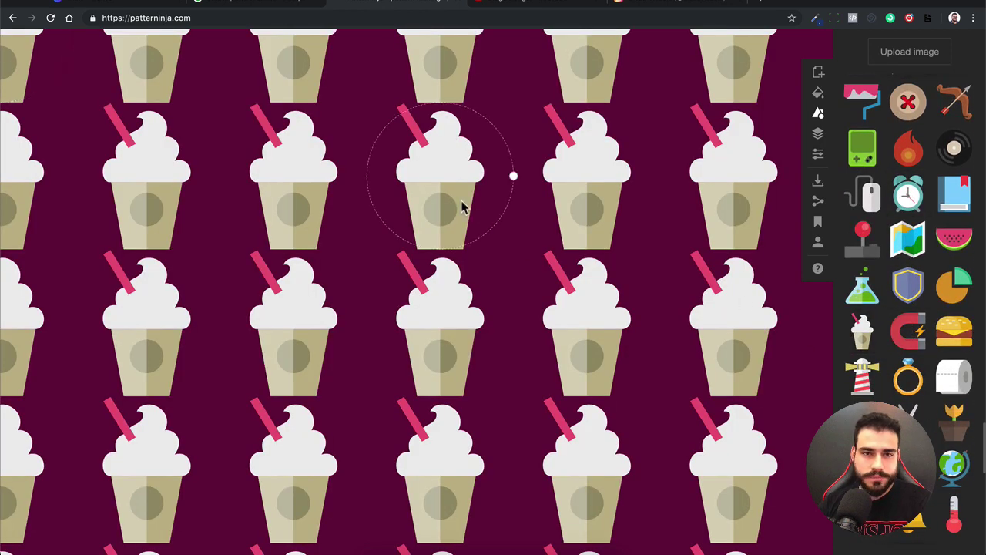
pyautogui.moveTo(513, 176)
pyautogui.mouseDown()
pyautogui.moveTo(468, 174)
pyautogui.moveTo(386, 127)
pyautogui.mouseUp()
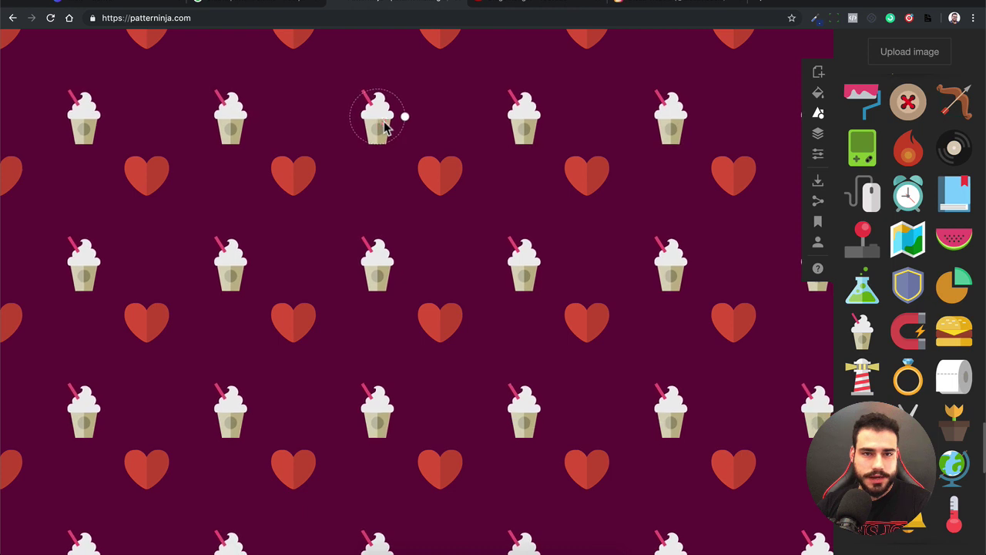
pyautogui.moveTo(406, 118); pyautogui.dragTo(401, 117)
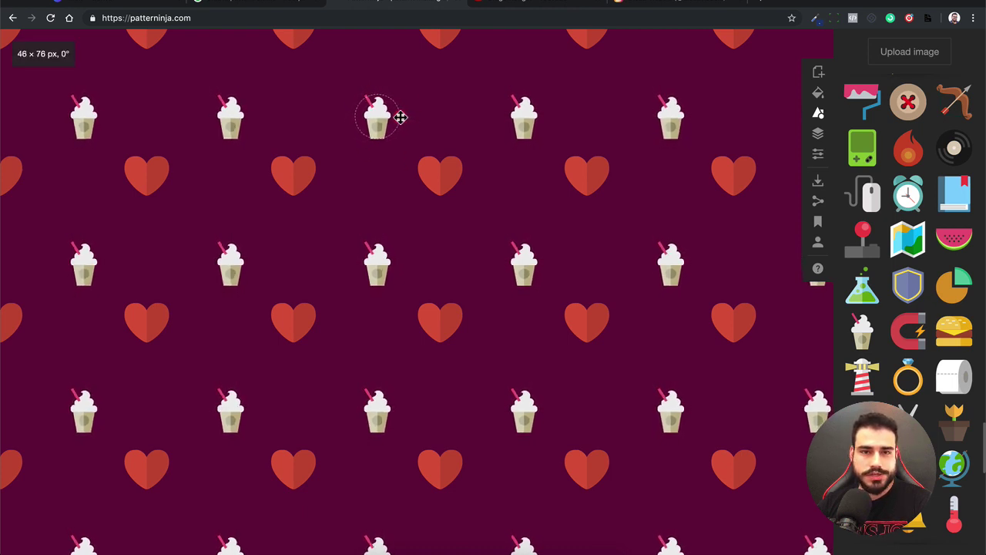
pyautogui.moveTo(401, 117); pyautogui.dragTo(438, 174)
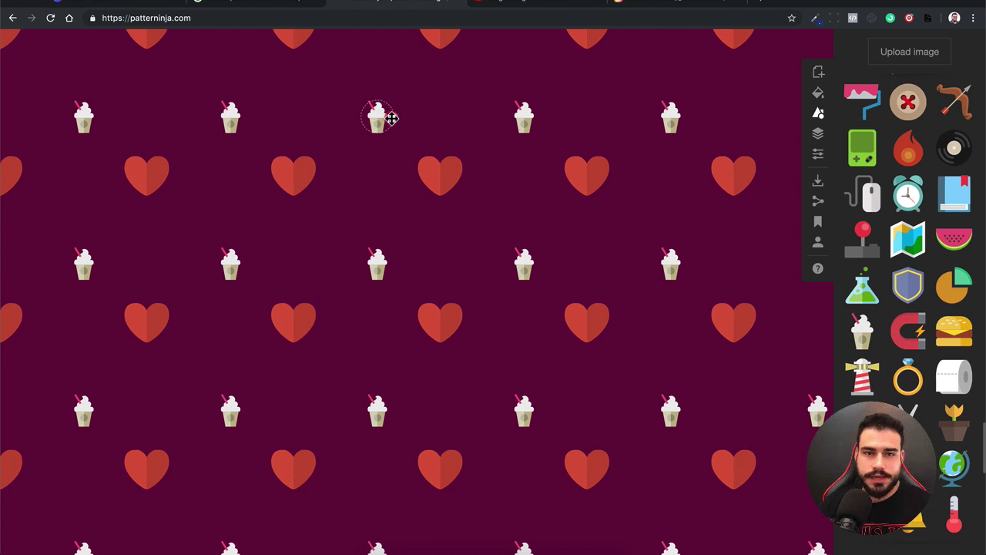
pyautogui.moveTo(390, 117); pyautogui.dragTo(394, 116)
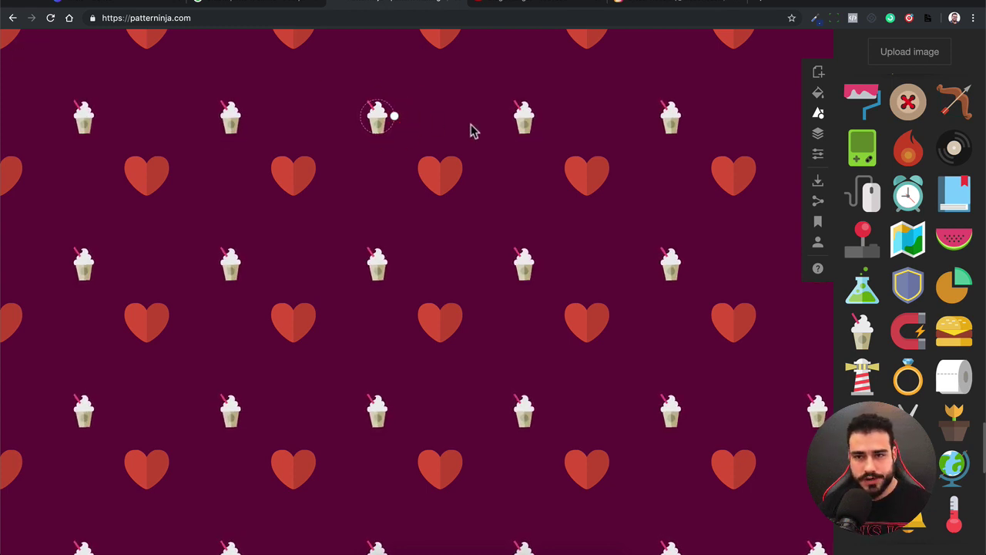
# - Turn on tile bounds in the pattern settings, briefly trying the fine grid and hiding it again
pyautogui.click(819, 158)
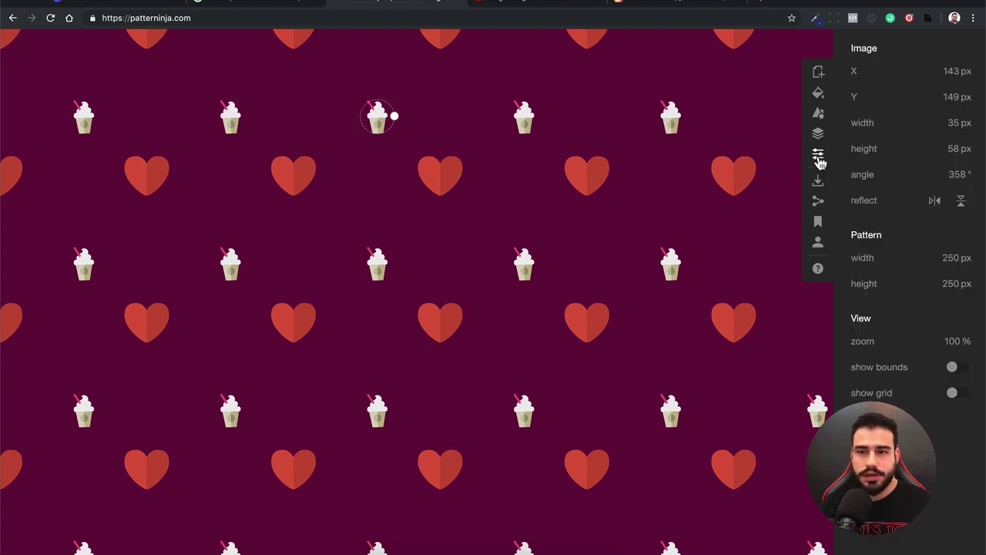
pyautogui.click(532, 189)
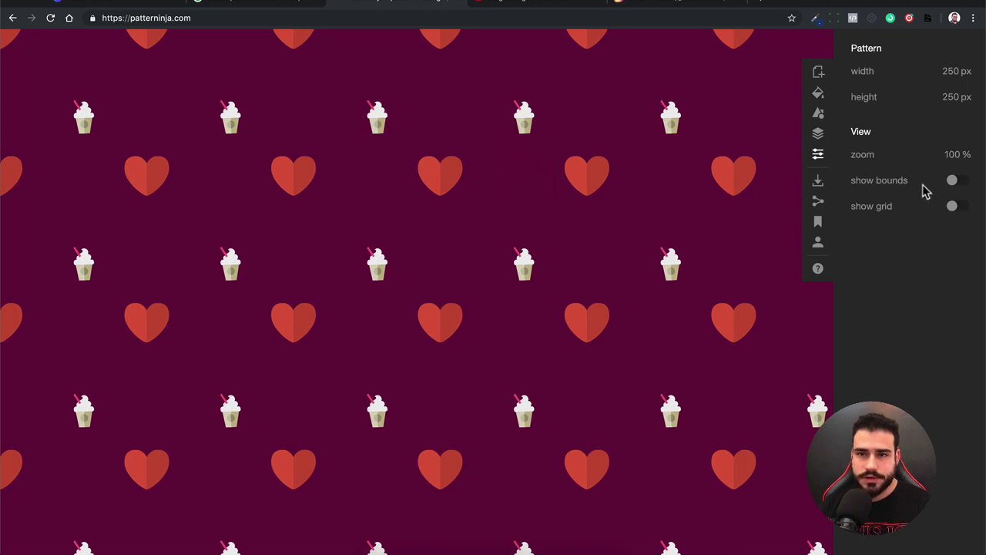
pyautogui.click(961, 182)
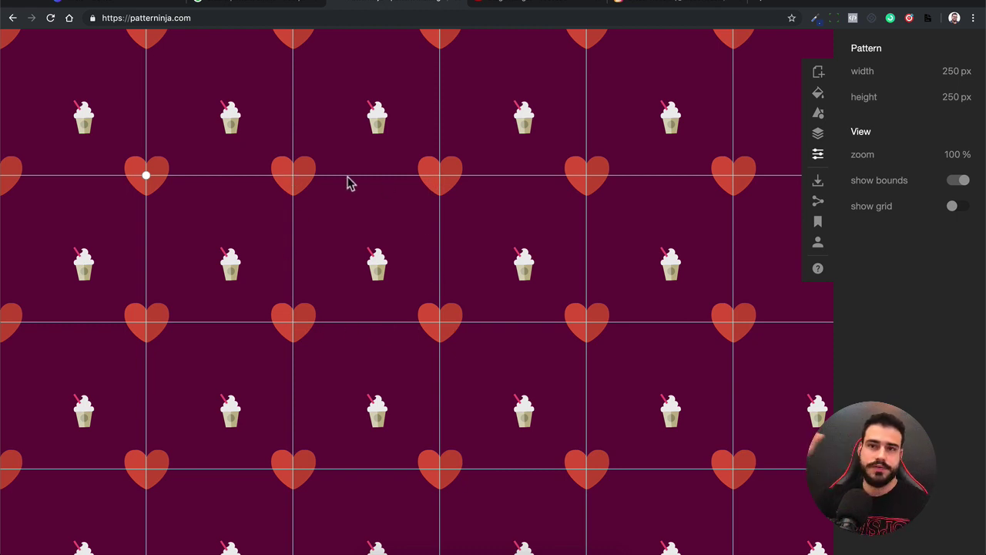
pyautogui.click(963, 206)
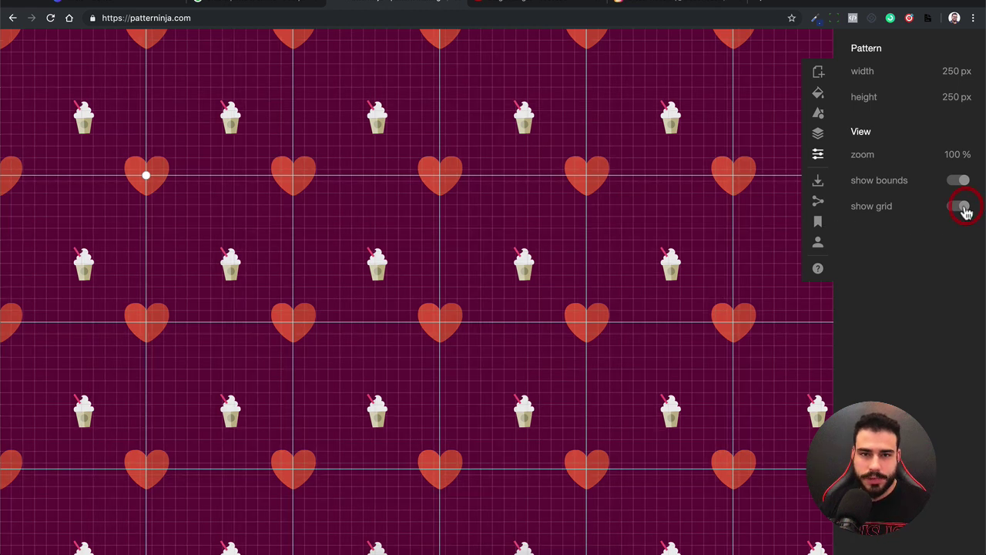
pyautogui.click(958, 209)
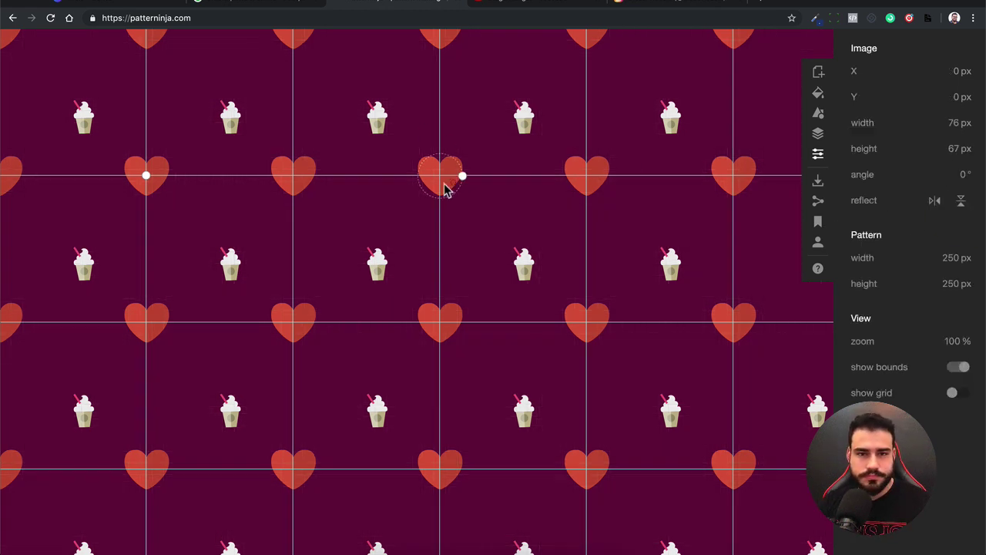
# - Centre the heart in its tile and place the milkshake cup on the tile corners
pyautogui.moveTo(442, 185); pyautogui.dragTo(517, 260)
pyautogui.moveTo(378, 117); pyautogui.dragTo(444, 179)
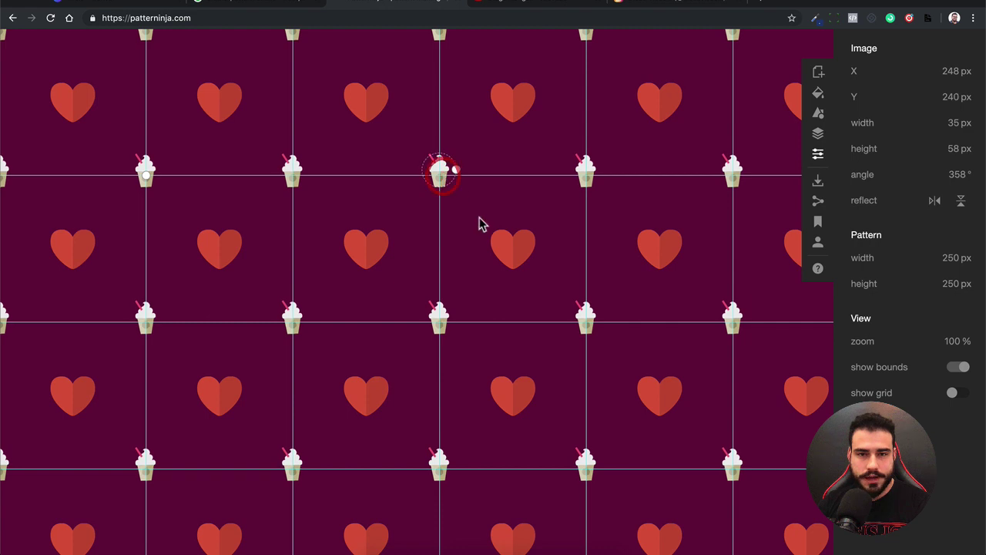
pyautogui.click(517, 249)
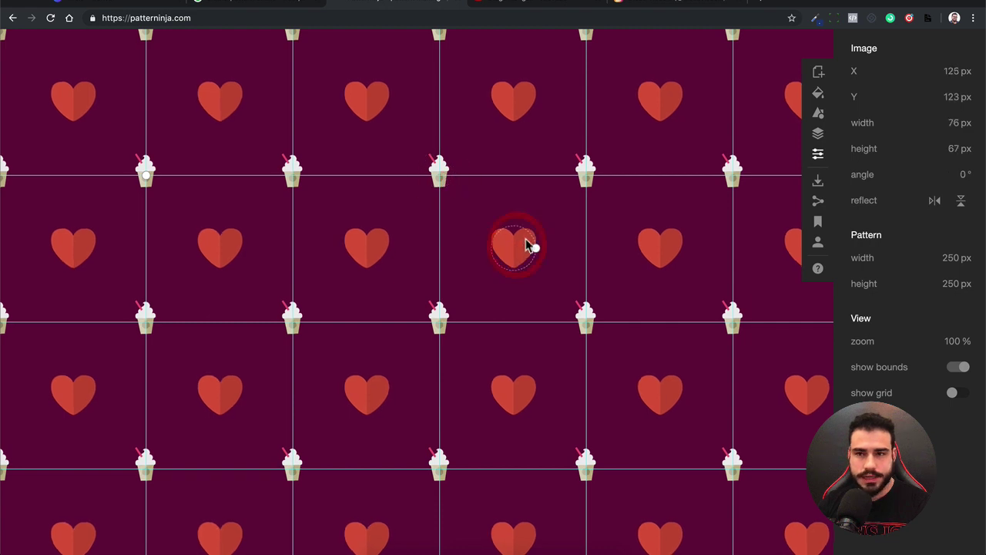
pyautogui.click(821, 119)
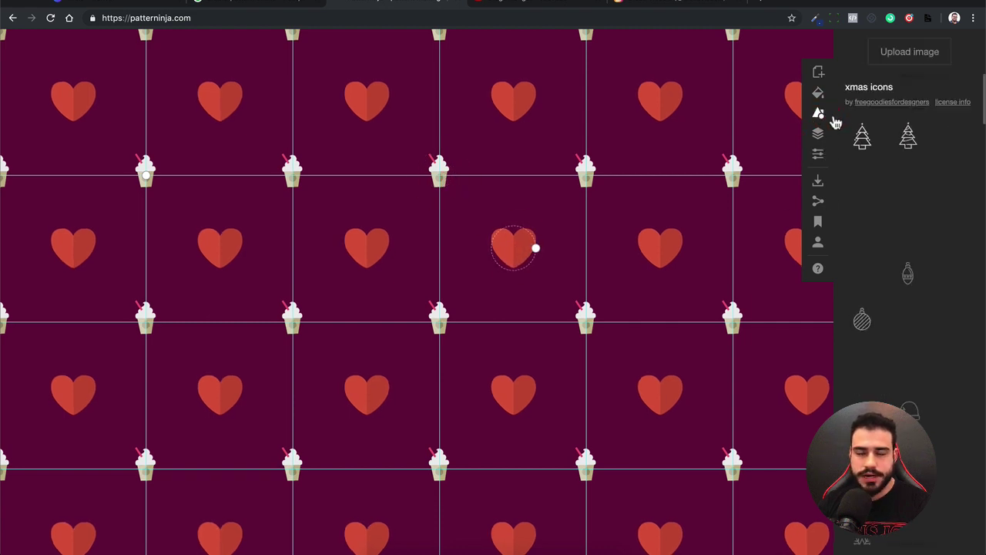
# - Add the birthday cake motif and shrink it to about 74×73 px
pyautogui.scroll(-5, 938, 324)
pyautogui.scroll(-5, 941, 325)
pyautogui.scroll(-3, 941, 324)
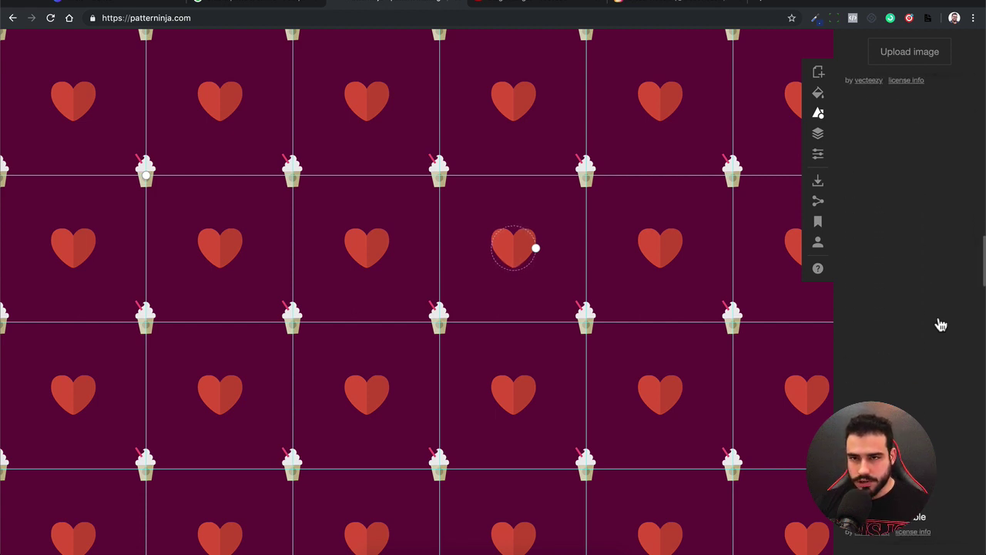
pyautogui.scroll(-5, 941, 324)
pyautogui.scroll(-3, 940, 325)
pyautogui.scroll(-3, 940, 325)
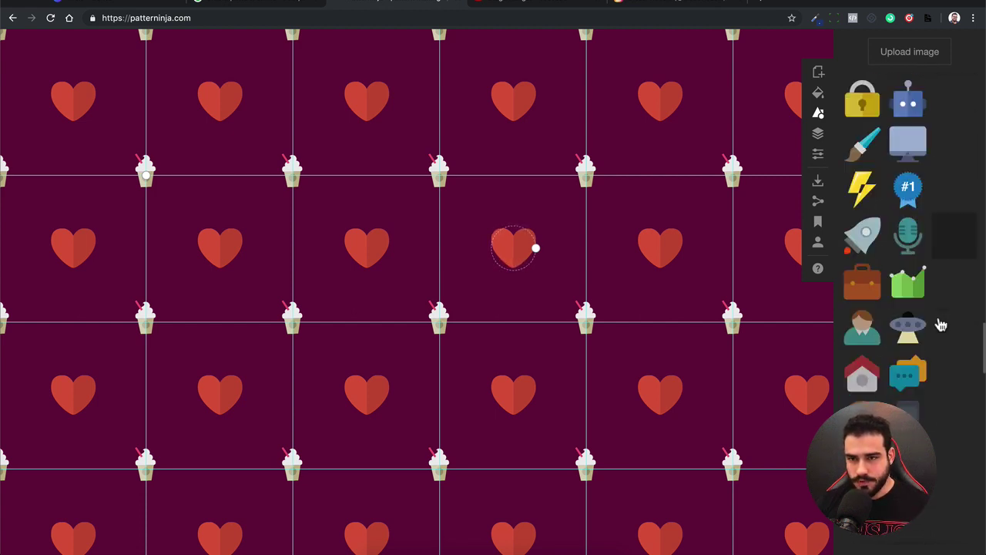
pyautogui.scroll(-3, 941, 324)
pyautogui.scroll(-3, 941, 324)
pyautogui.scroll(-4, 940, 325)
pyautogui.scroll(-2, 941, 324)
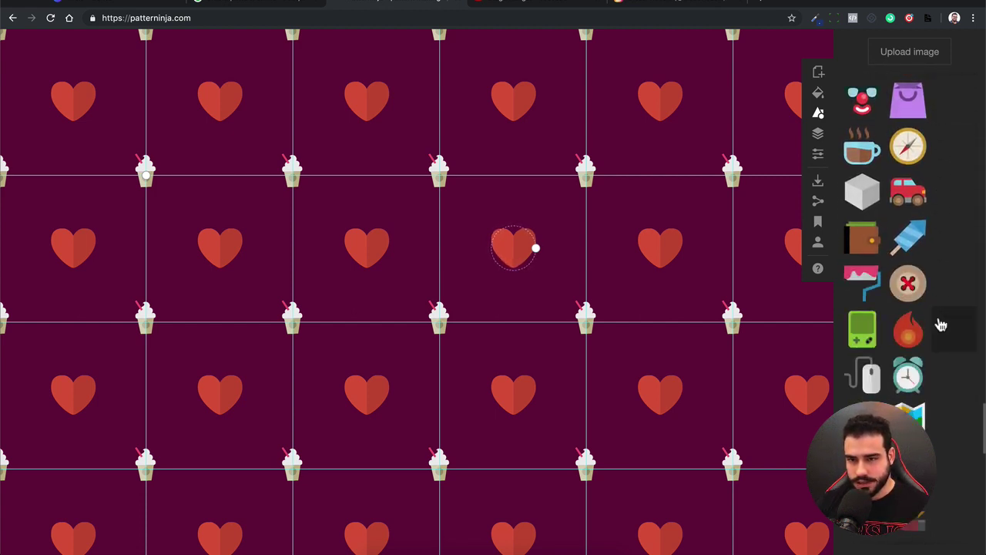
pyautogui.scroll(-3, 940, 324)
pyautogui.scroll(-1, 941, 325)
pyautogui.scroll(-1, 941, 325)
pyautogui.scroll(-1, 940, 324)
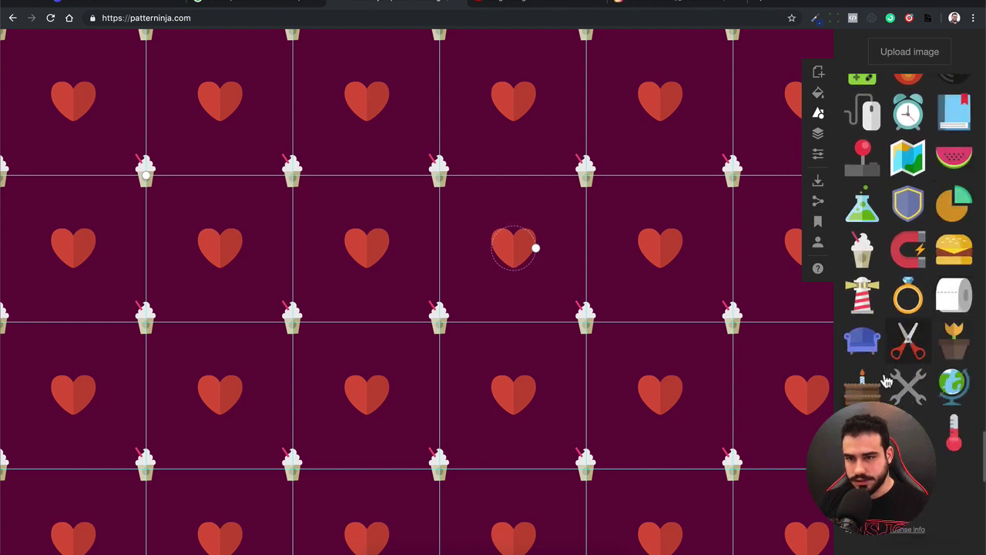
pyautogui.click(874, 396)
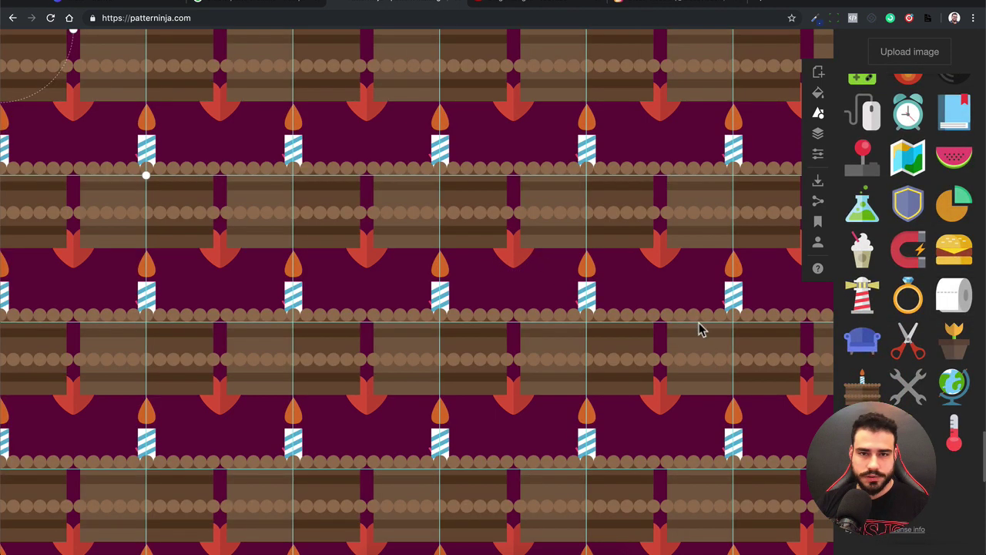
pyautogui.click(470, 209)
pyautogui.moveTo(471, 206); pyautogui.dragTo(567, 288)
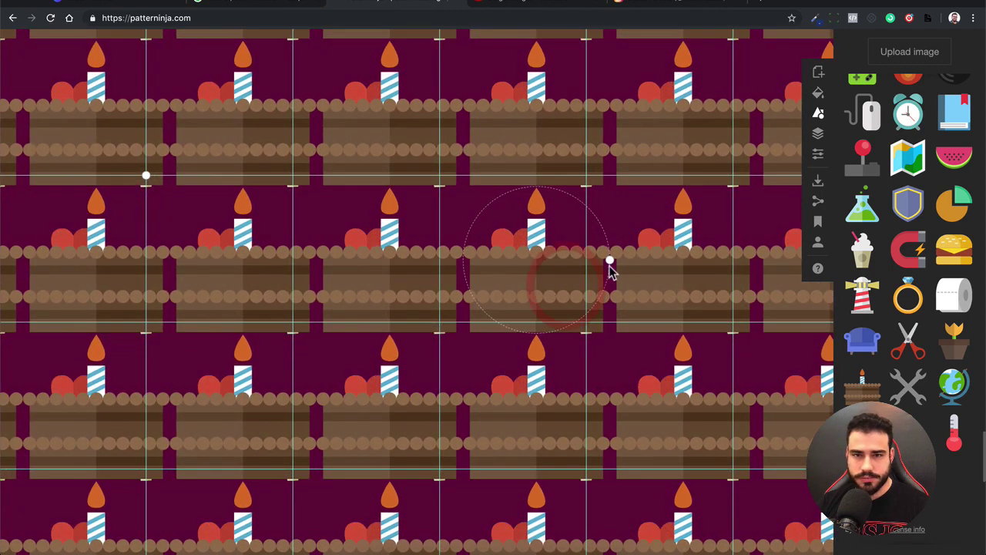
pyautogui.moveTo(610, 261)
pyautogui.mouseDown()
pyautogui.moveTo(553, 262)
pyautogui.moveTo(569, 306)
pyautogui.mouseUp()
# - Move the milkshake cups to each tile's upper right and the cake to the lower left
pyautogui.moveTo(440, 185); pyautogui.dragTo(467, 215)
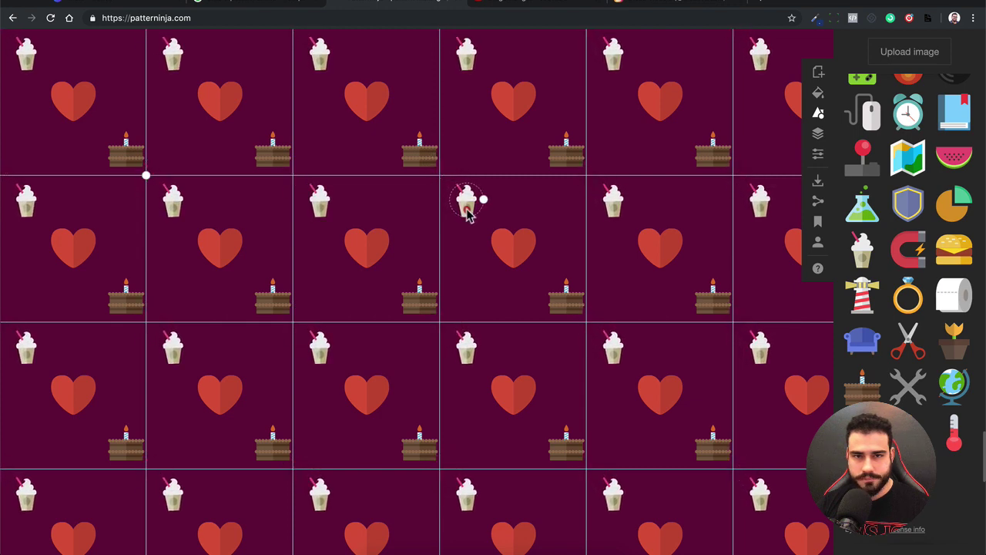
pyautogui.click(522, 208)
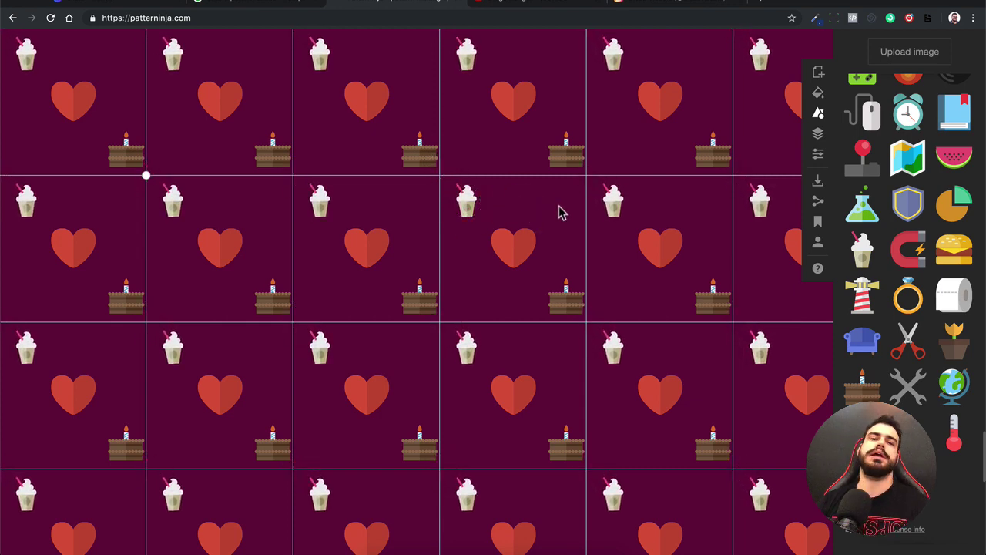
pyautogui.moveTo(475, 209); pyautogui.dragTo(524, 204)
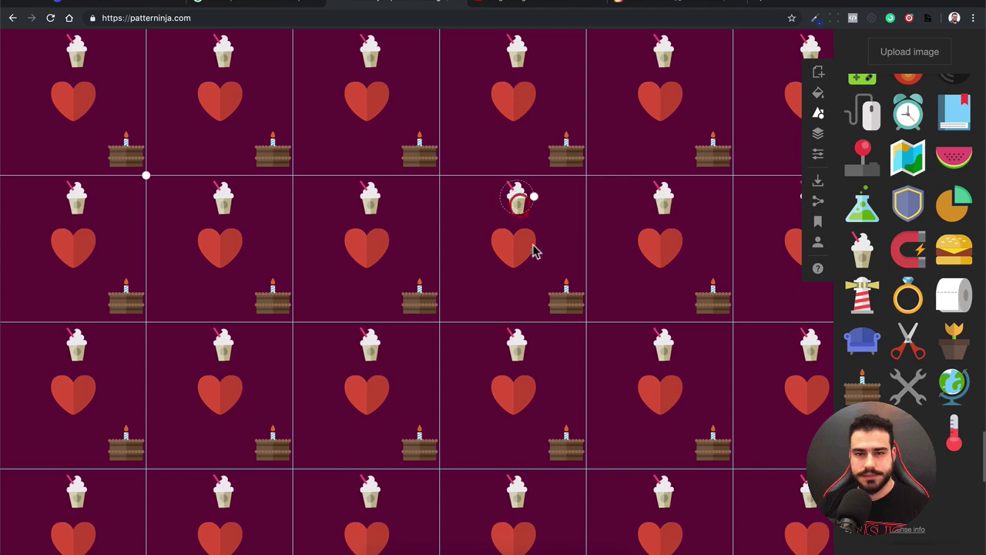
pyautogui.click(556, 302)
pyautogui.moveTo(556, 302)
pyautogui.mouseDown()
pyautogui.moveTo(519, 297)
pyautogui.moveTo(559, 304)
pyautogui.mouseUp()
pyautogui.moveTo(522, 205); pyautogui.dragTo(574, 203)
pyautogui.moveTo(568, 291)
pyautogui.mouseDown()
pyautogui.moveTo(455, 318)
pyautogui.moveTo(464, 309)
pyautogui.mouseUp()
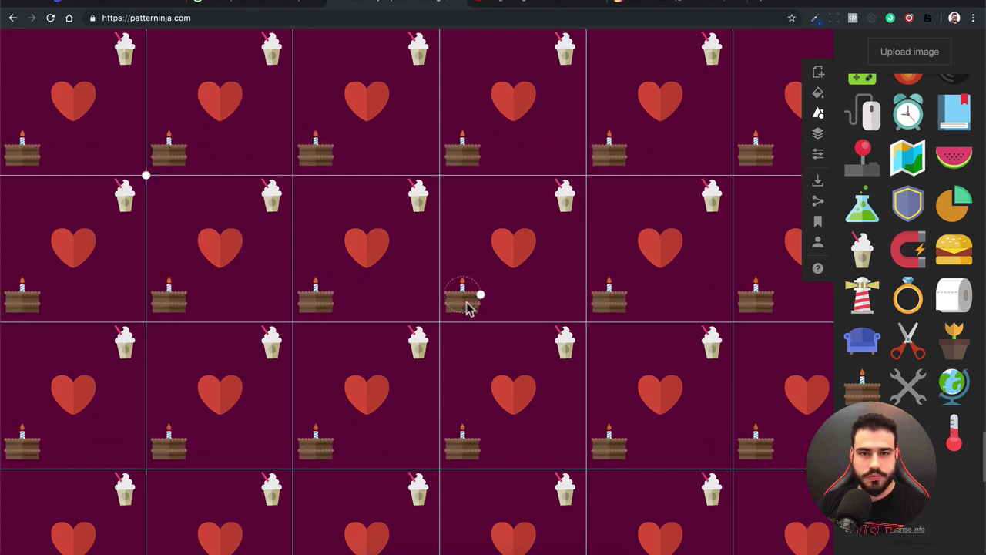
pyautogui.click(522, 213)
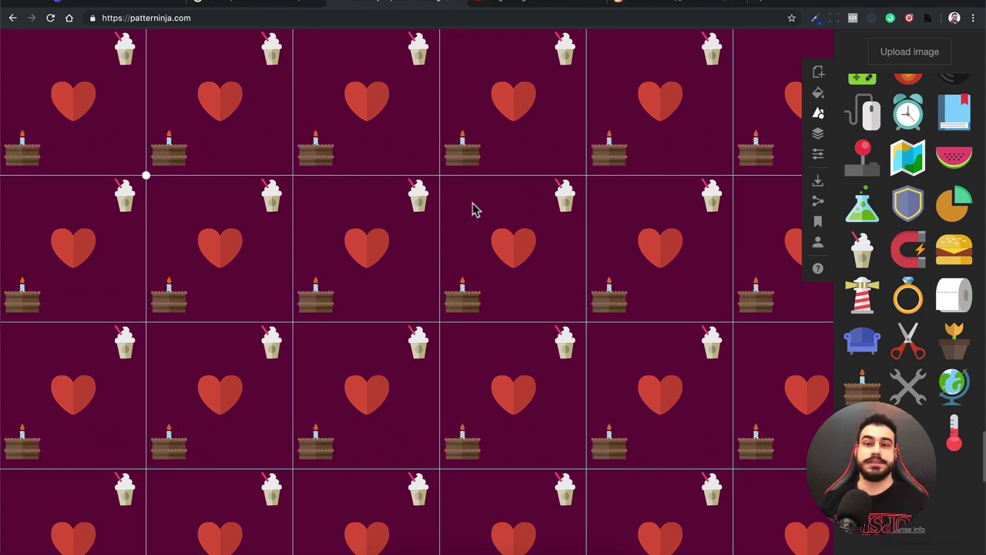
# - Hide the pattern's tile boundaries in the pattern settings
pyautogui.click(819, 154)
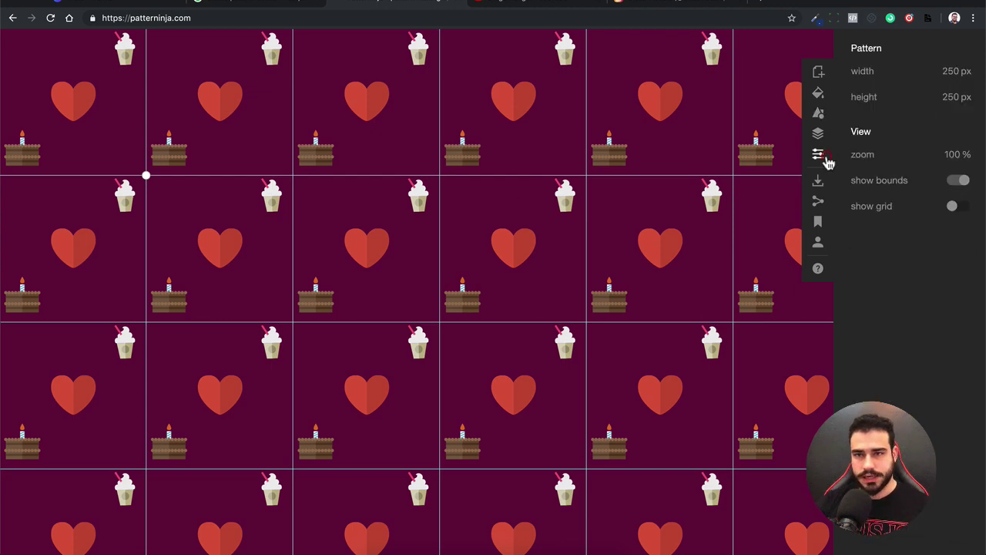
pyautogui.click(959, 182)
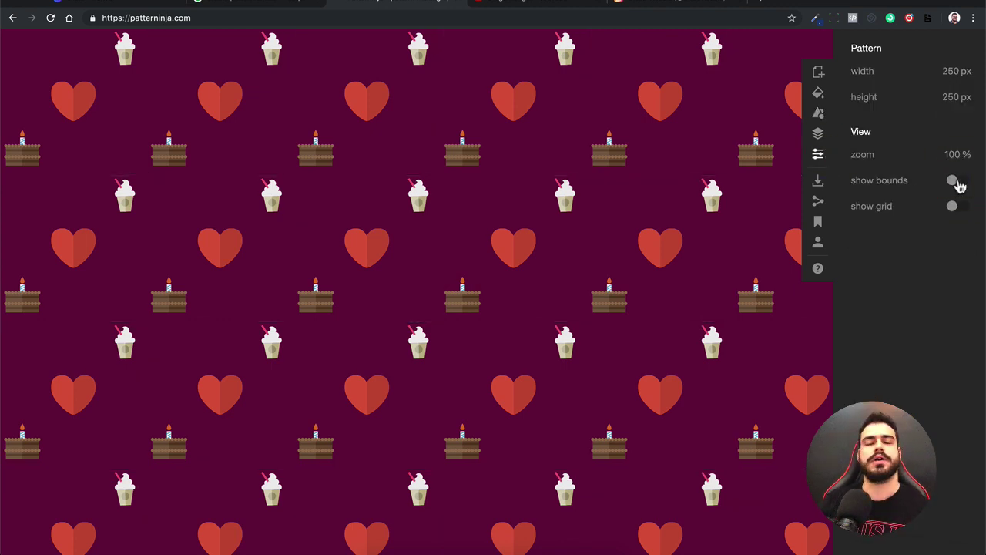
pyautogui.click(817, 139)
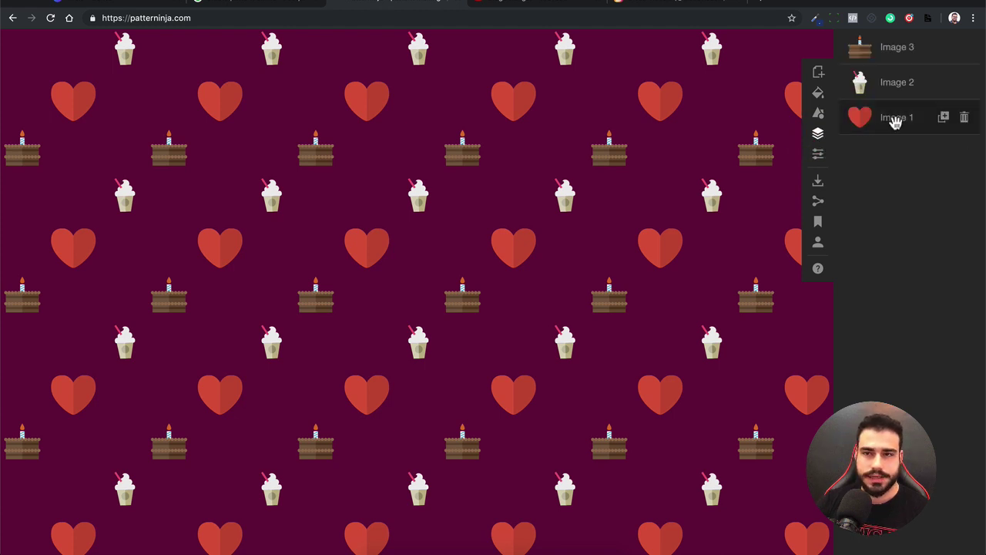
pyautogui.moveTo(897, 117)
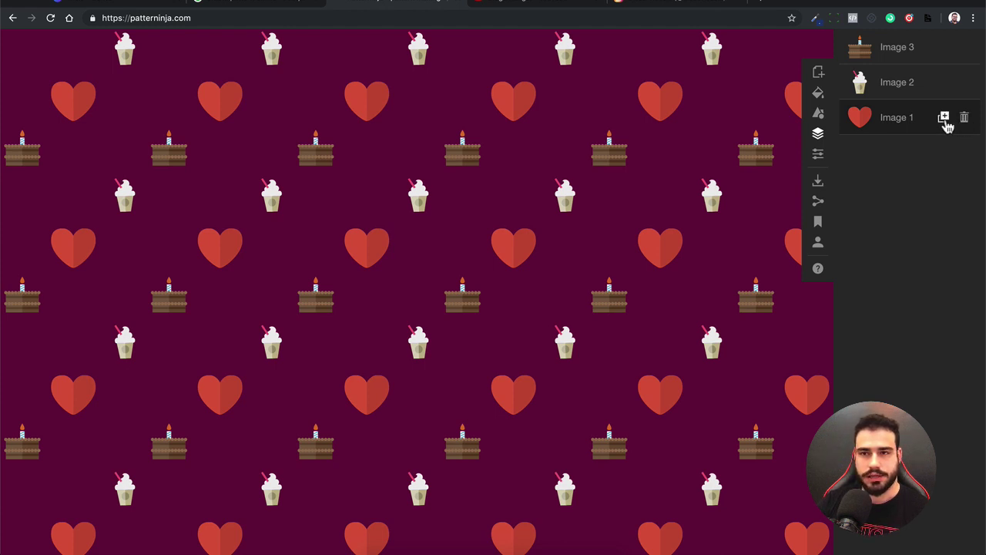
# - Duplicate the heart layer, then shrink the copy to about 30 × 27 px and tilt it
pyautogui.click(944, 119)
pyautogui.click(529, 258)
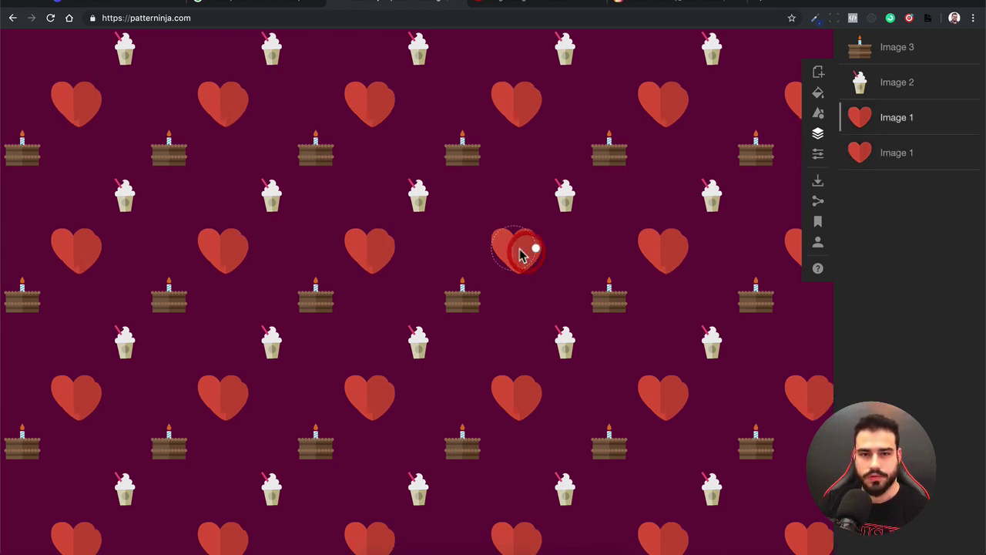
pyautogui.moveTo(536, 250); pyautogui.dragTo(510, 226)
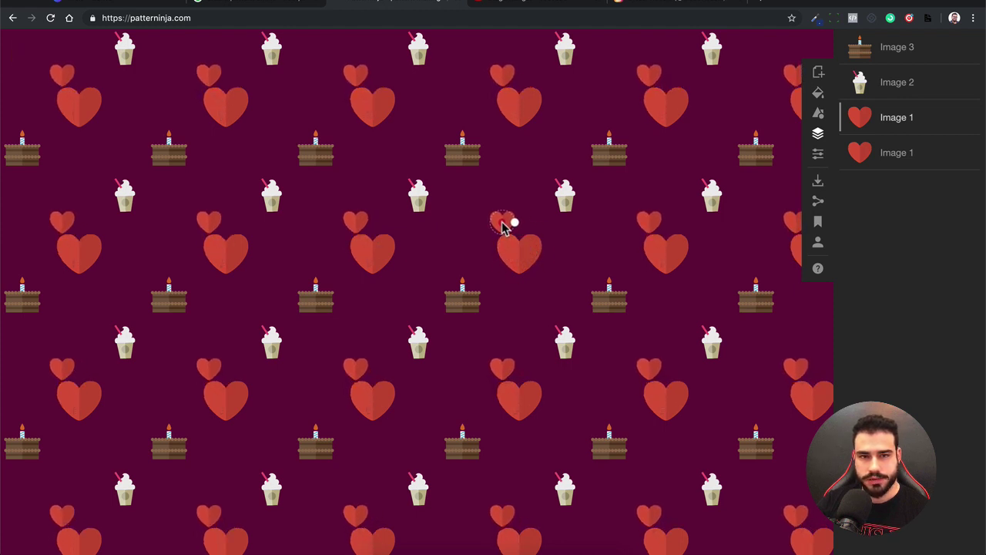
pyautogui.scroll(-2, 510, 224)
pyautogui.scroll(-2, 510, 223)
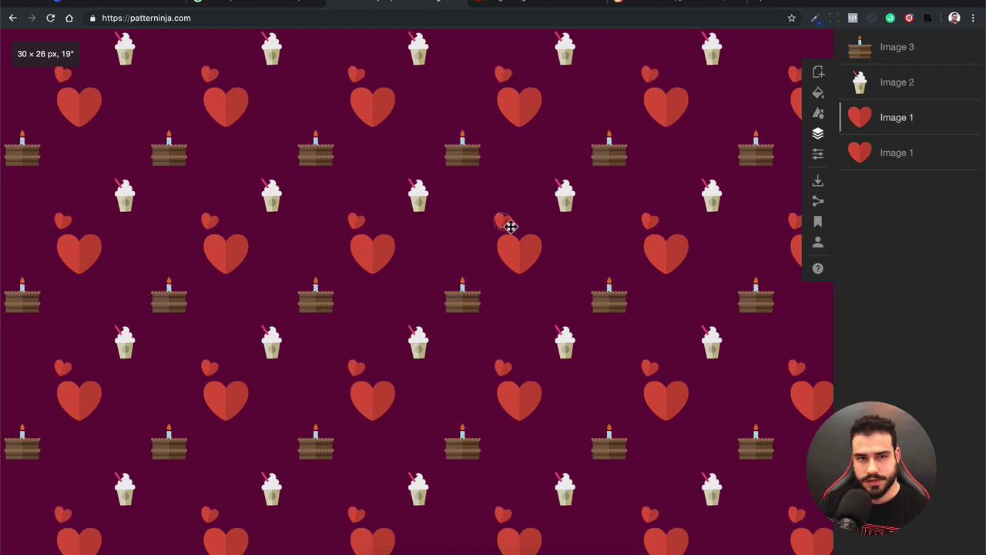
pyautogui.scroll(-2, 509, 226)
pyautogui.scroll(1, 511, 225)
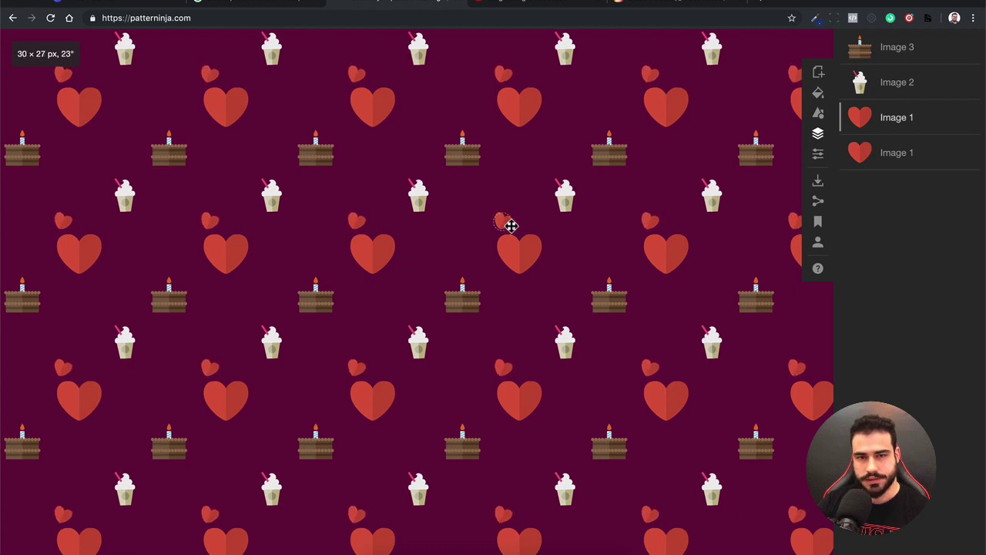
pyautogui.click(539, 217)
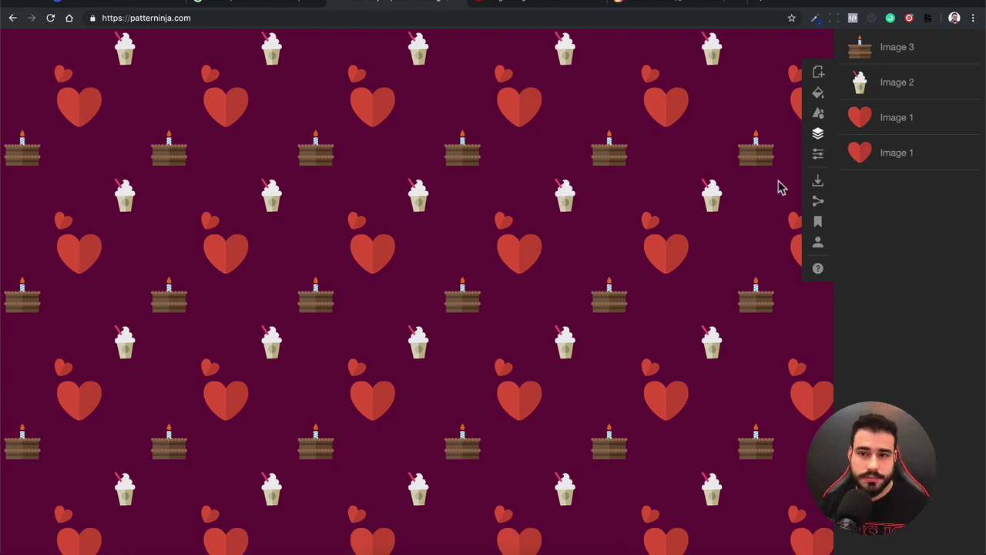
# - Download the pattern as the PNG file pattern.png and check it in Preview
pyautogui.hotkey('ctrl', '-')
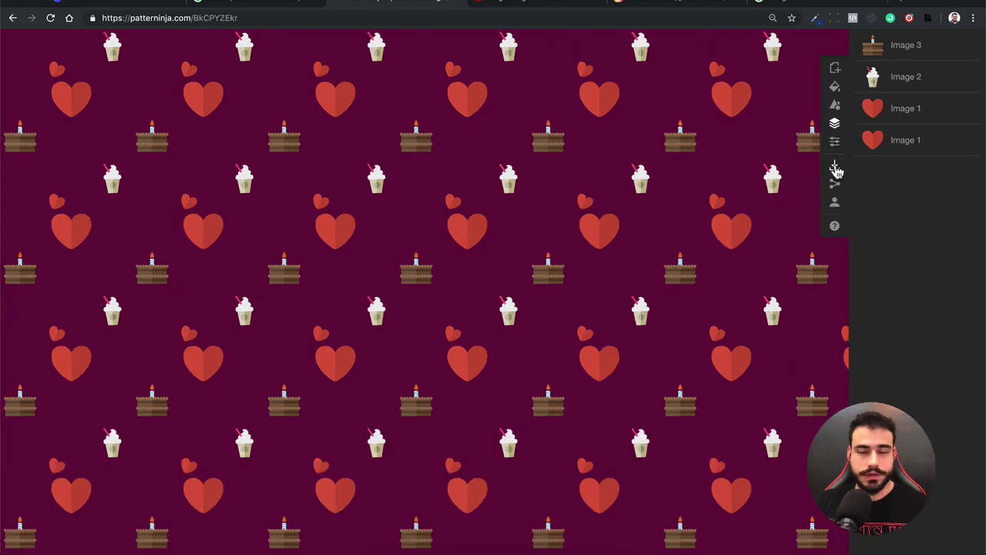
pyautogui.click(835, 171)
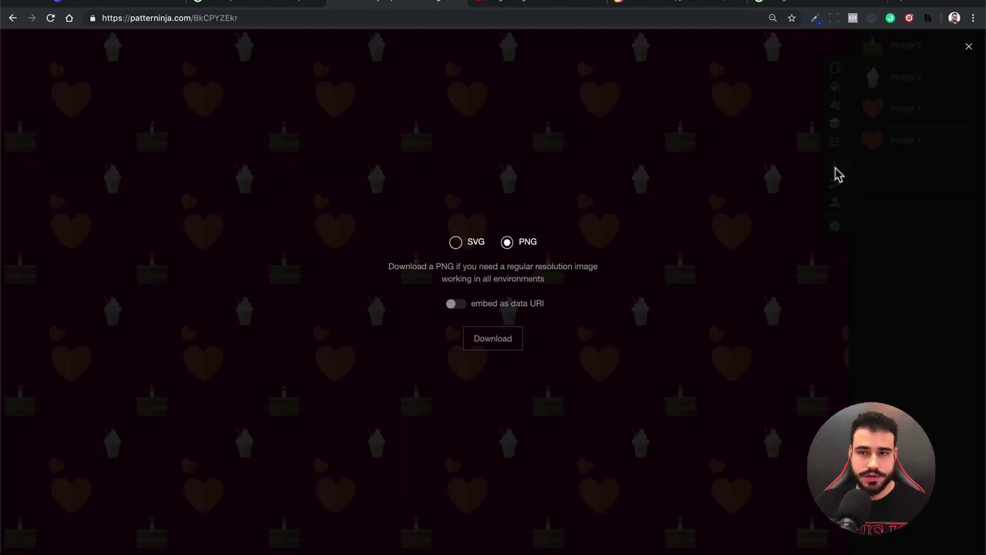
pyautogui.click(490, 346)
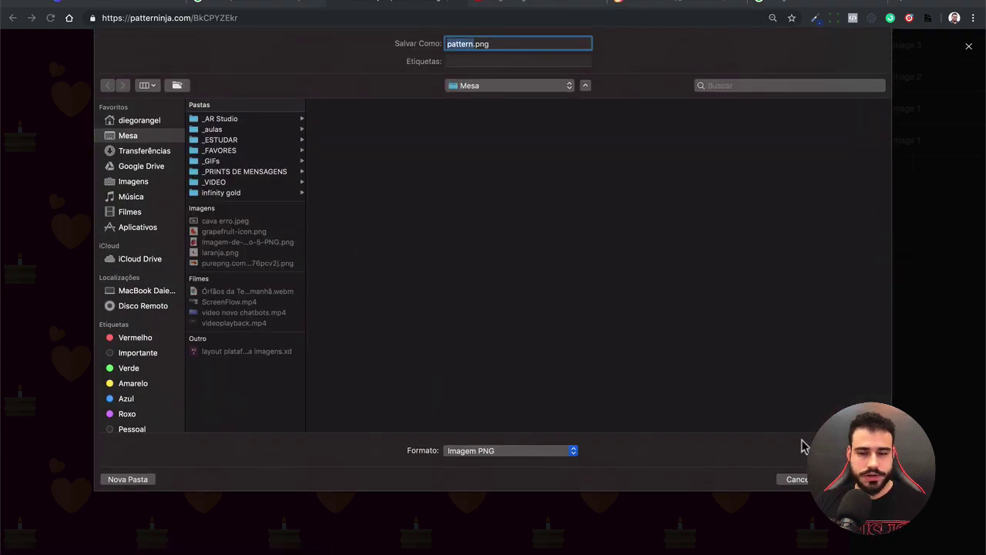
pyautogui.press('Return')
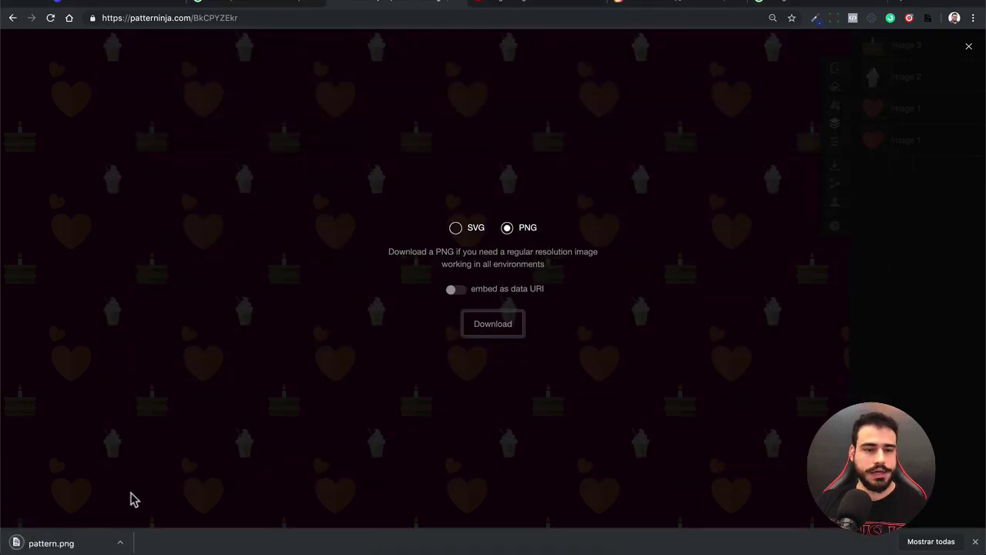
pyautogui.click(77, 545)
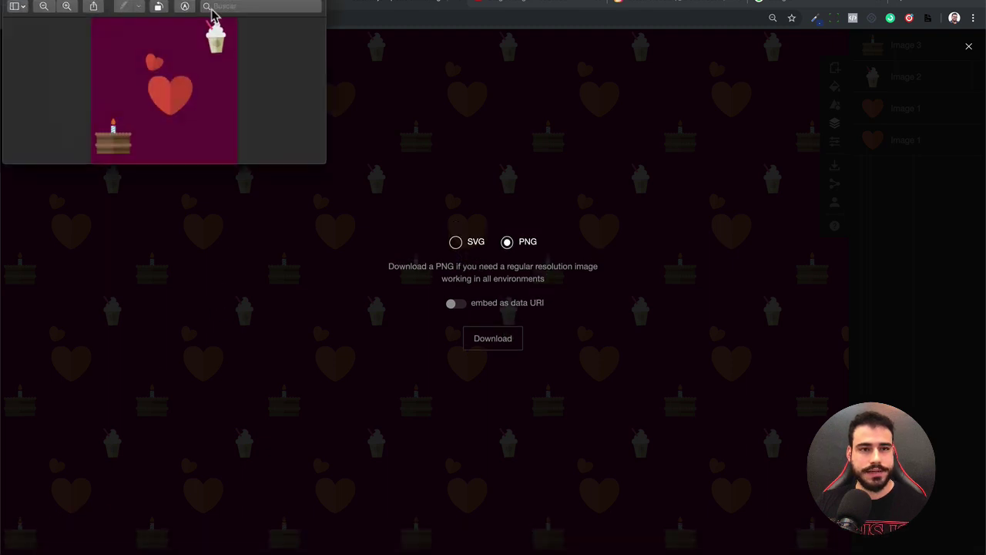
pyautogui.moveTo(223, 6); pyautogui.dragTo(291, 57)
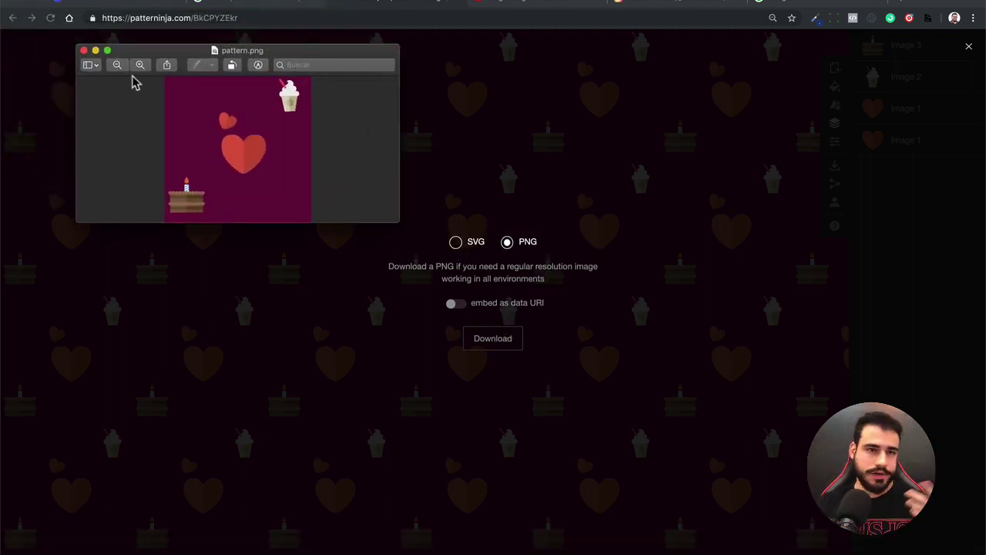
pyautogui.click(84, 51)
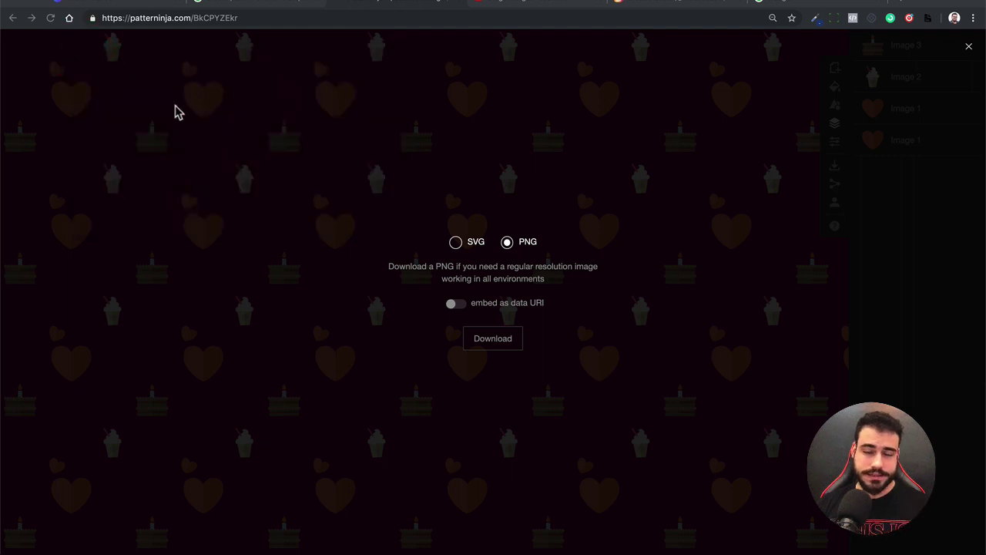
# - Close the download options and layers panel, and put the browser in full screen
pyautogui.click(969, 49)
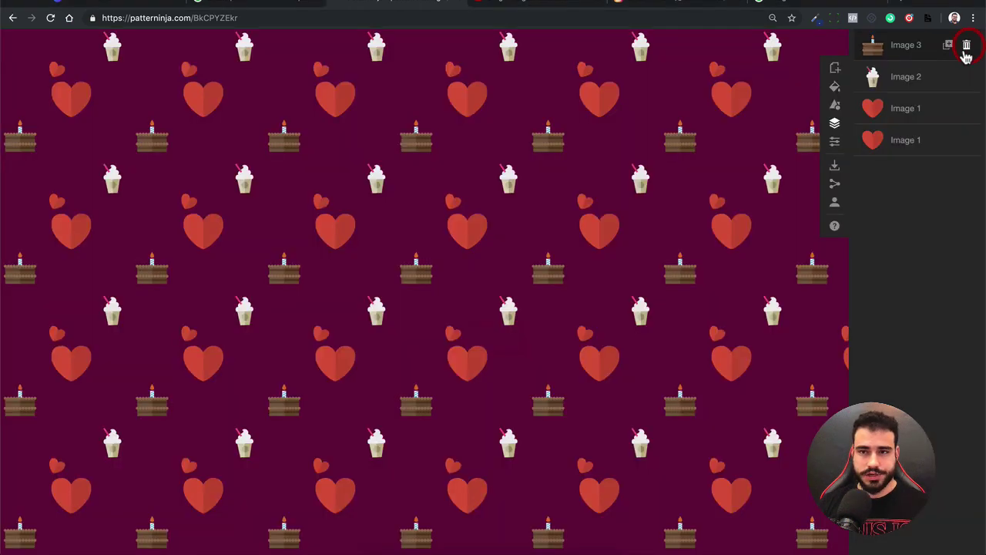
pyautogui.click(835, 125)
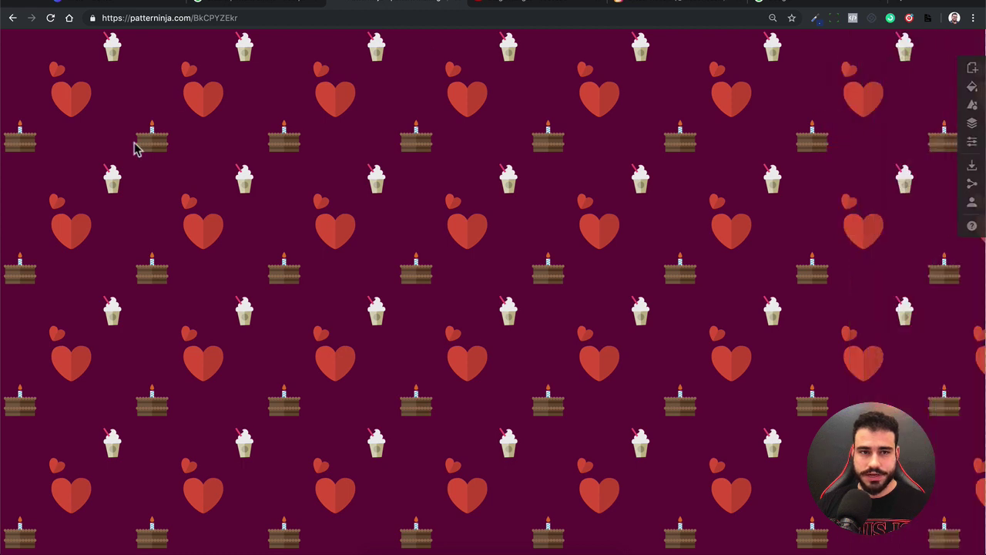
pyautogui.click(974, 18)
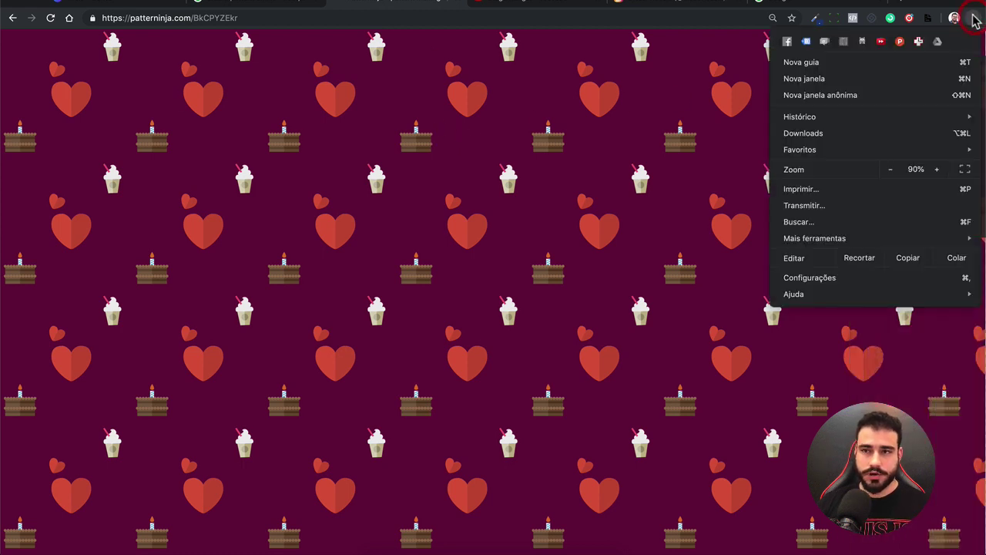
pyautogui.click(966, 170)
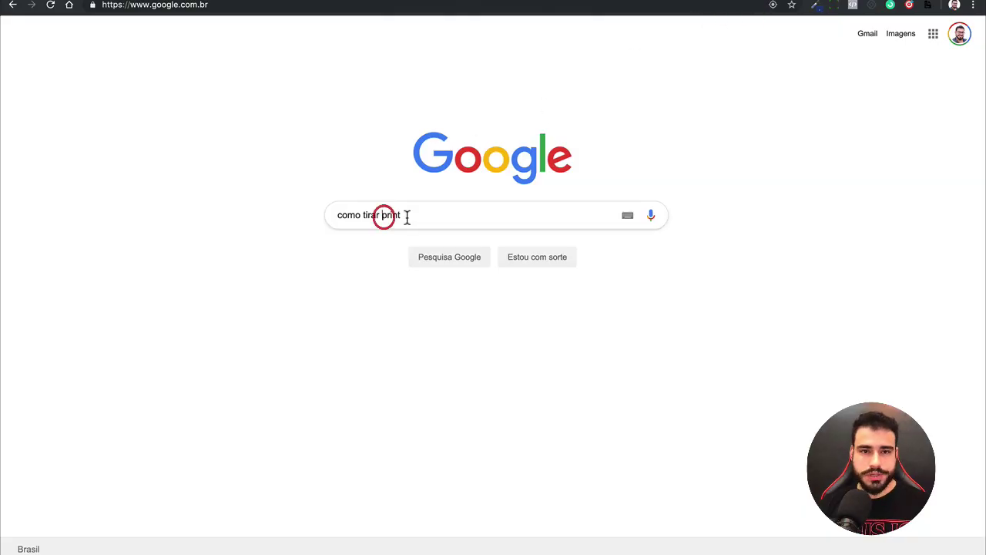
# - Search Google for 'como tirar print no windows'
pyautogui.click(412, 216)
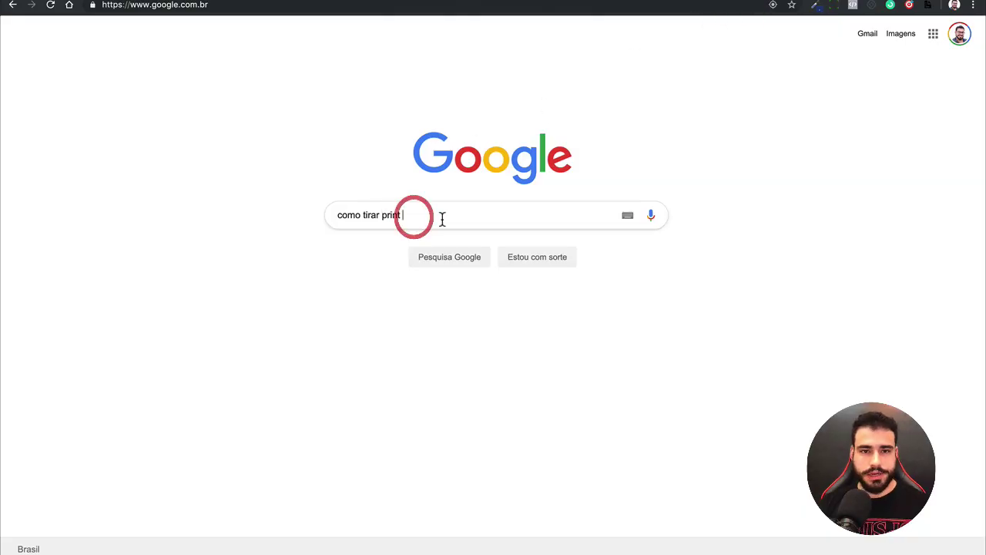
pyautogui.write('no ')
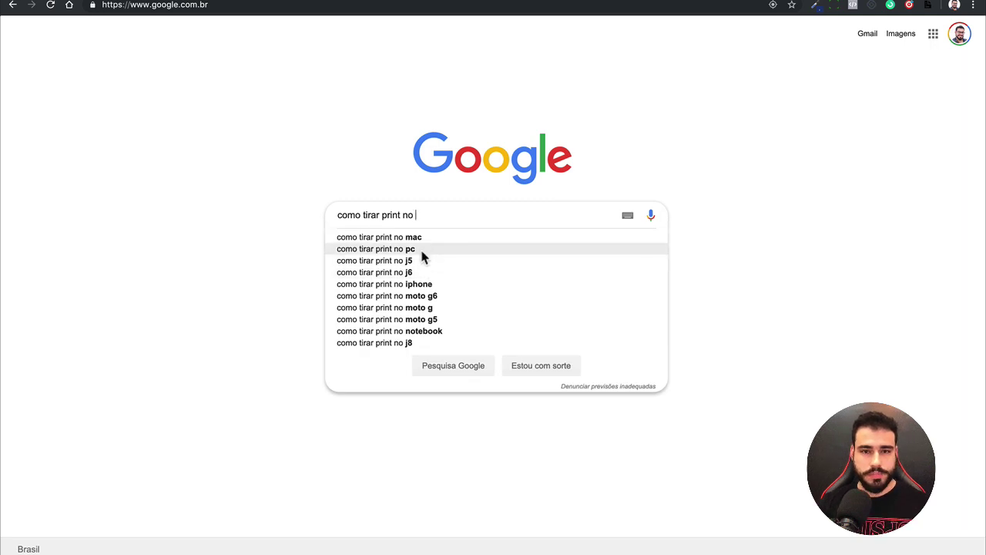
pyautogui.write('windows')
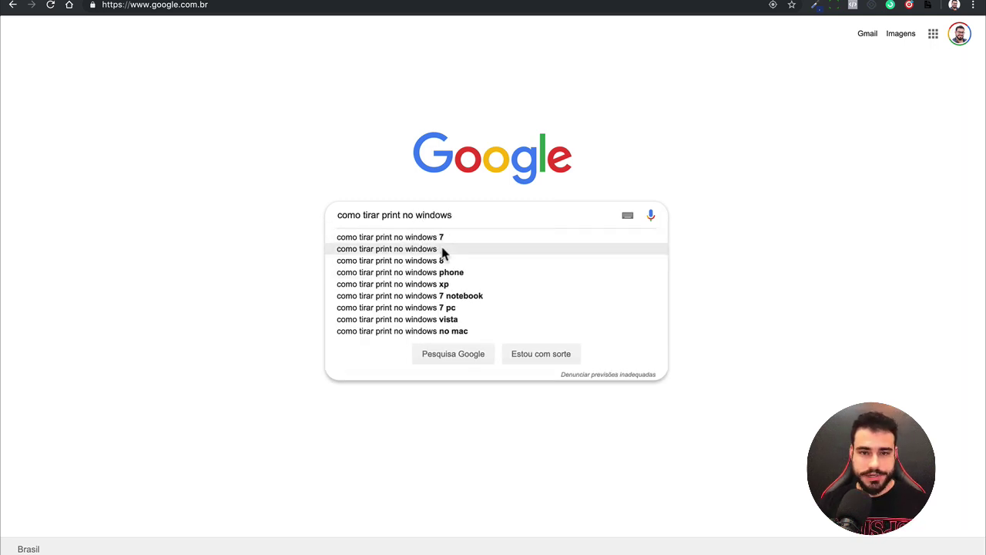
pyautogui.click(607, 112)
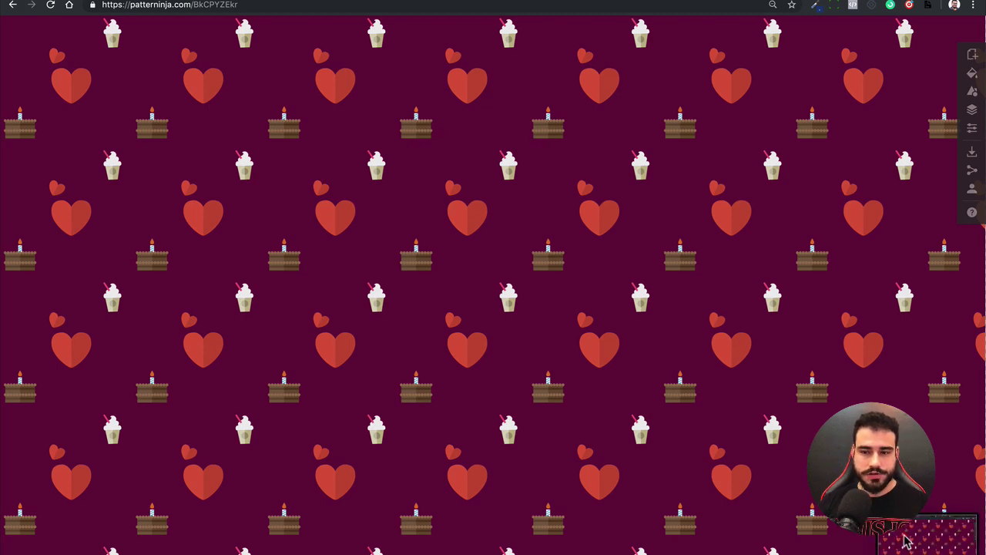
# - Review the captured pattern screenshot, exit full screen and go to Canva's home page
pyautogui.click(907, 542)
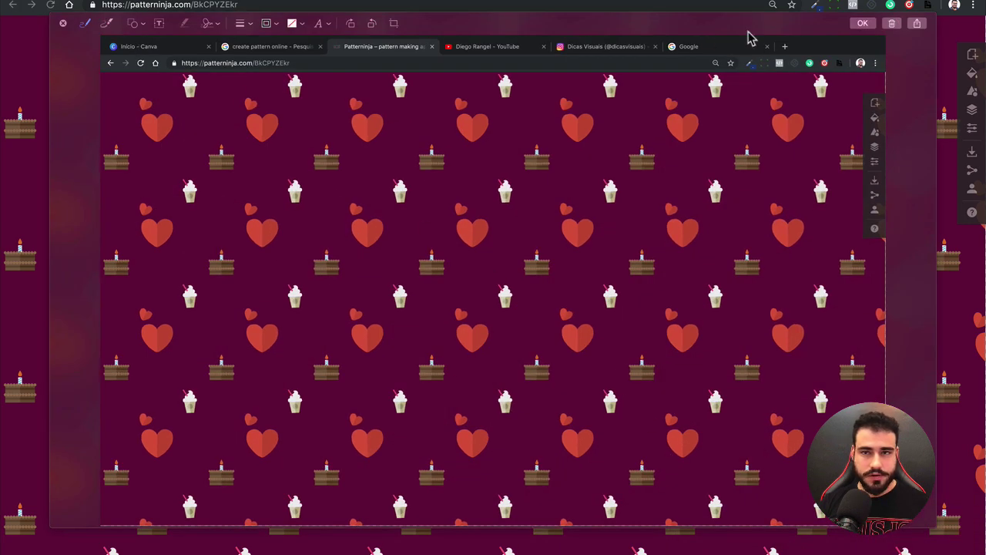
pyautogui.click(863, 24)
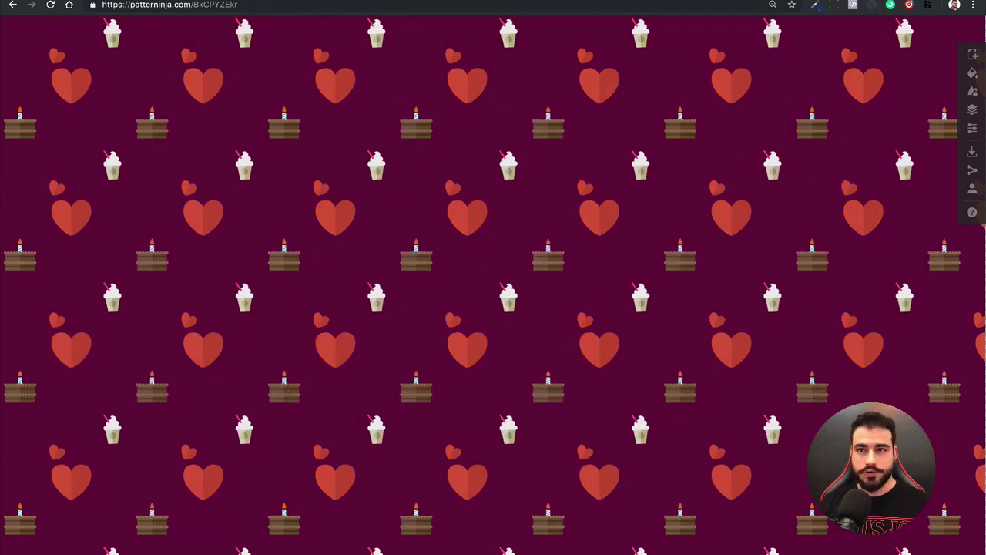
pyautogui.click(972, 26)
pyautogui.click(962, 181)
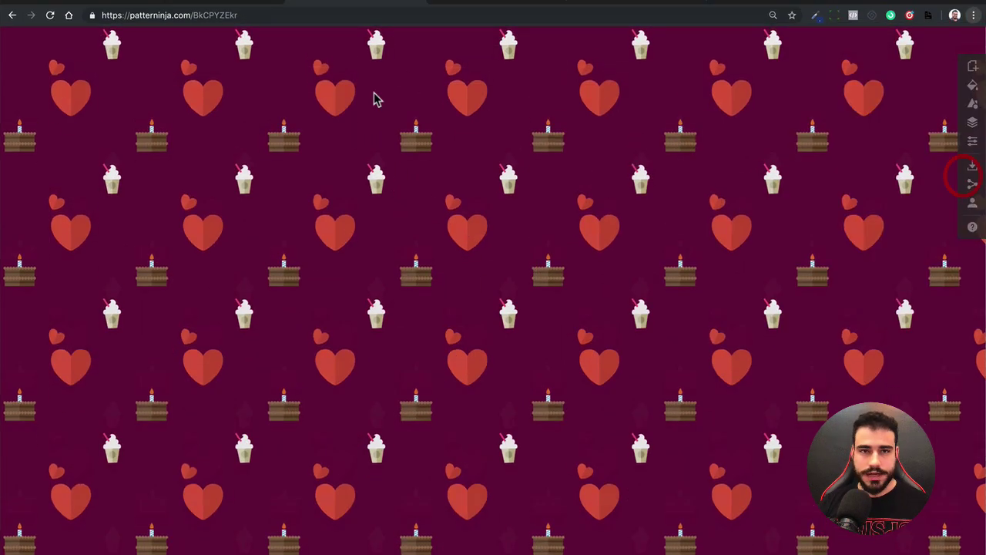
pyautogui.click(141, 7)
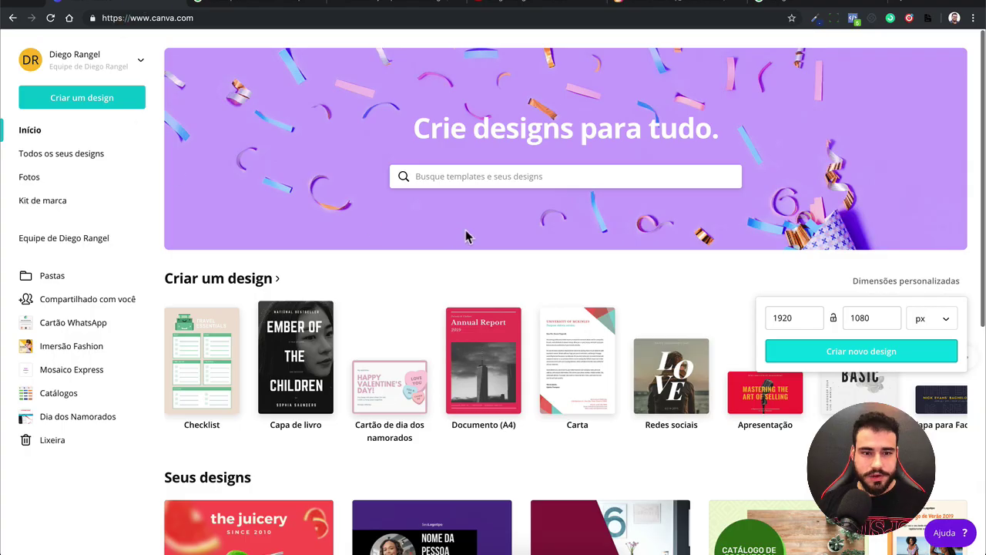
# - Create a custom-size design with width 1200 and height 1200 px
pyautogui.click(446, 278)
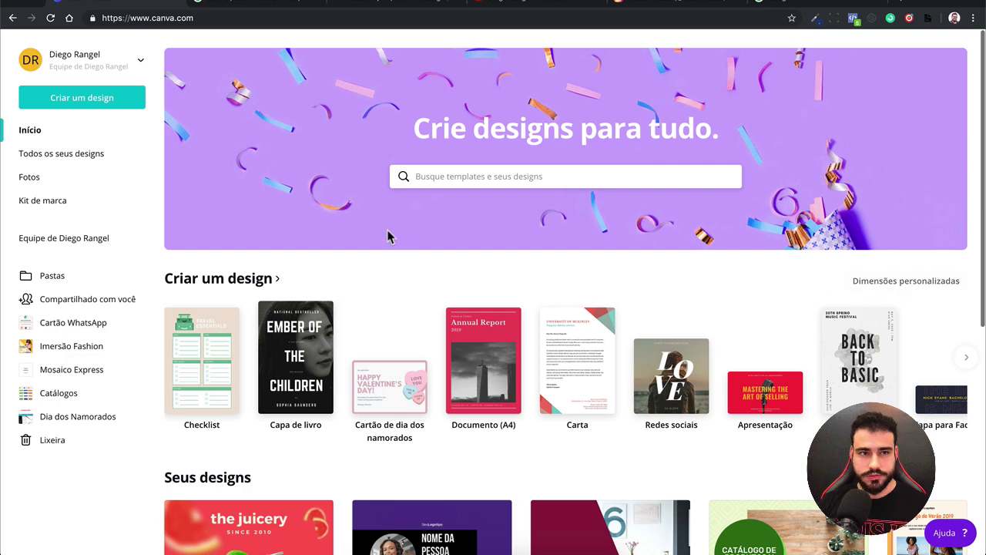
pyautogui.click(906, 282)
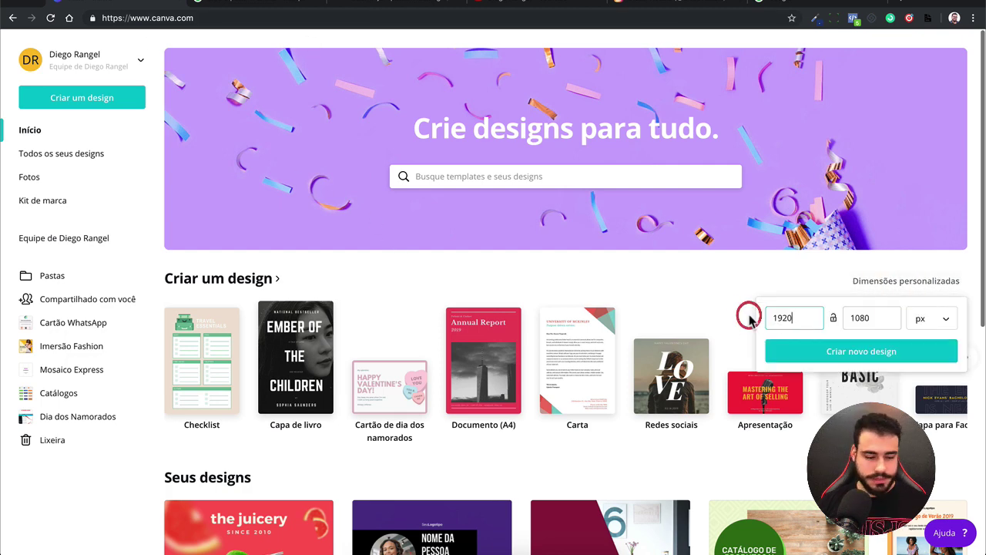
pyautogui.hotkey('ctrl', 'a')
pyautogui.write('1200')
pyautogui.press('Tab')
pyautogui.write('1')
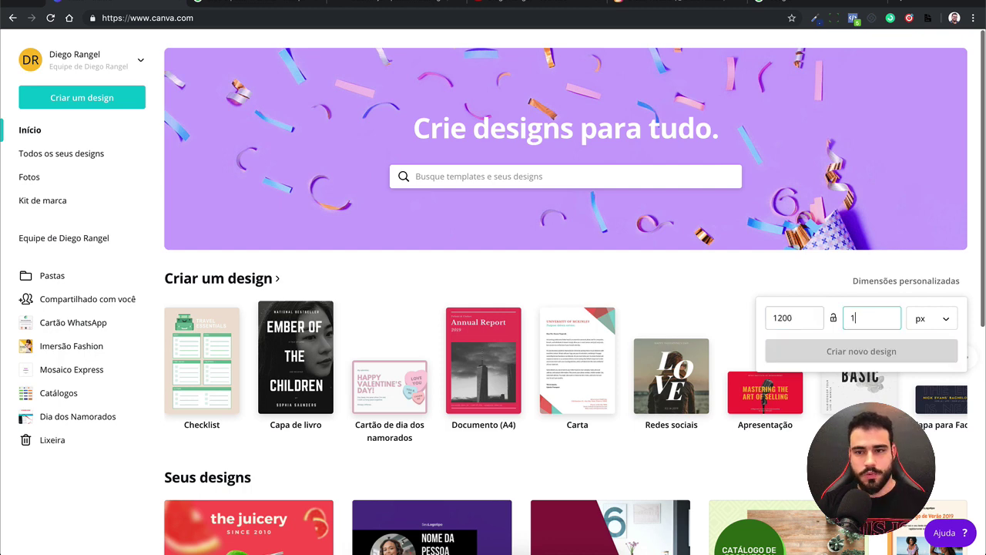
pyautogui.write('200')
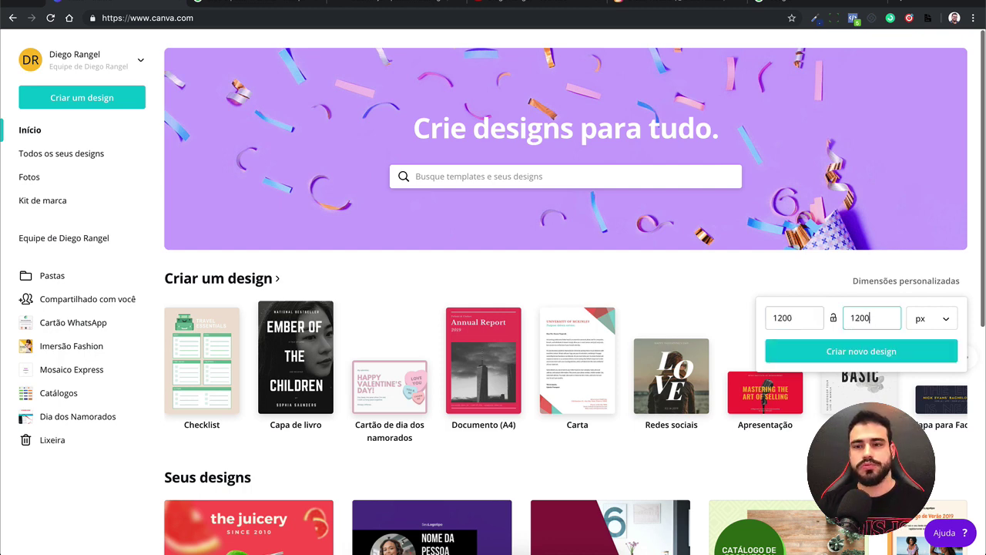
pyautogui.press('Return')
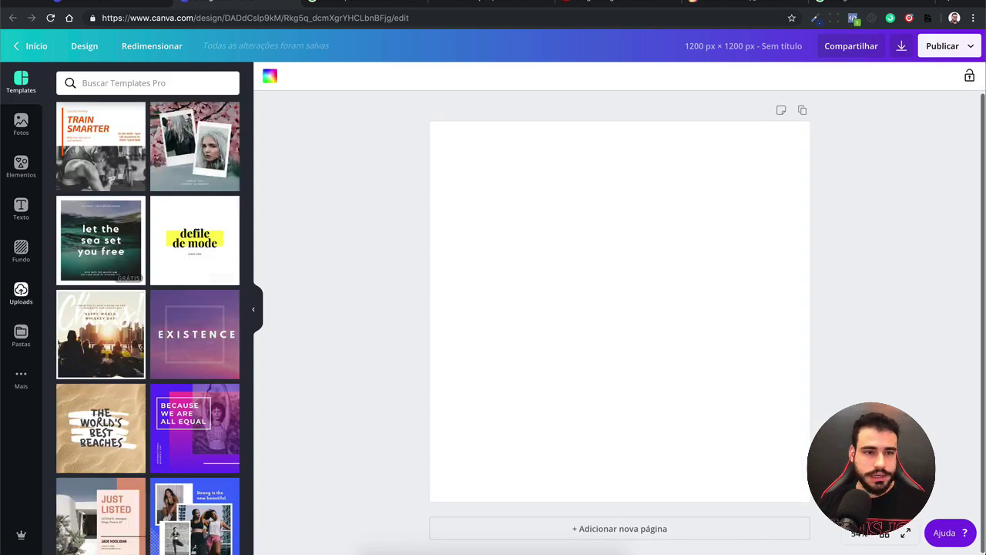
# - Upload the pattern screenshot from Mesa and drag it onto the page to fill it
pyautogui.click(23, 297)
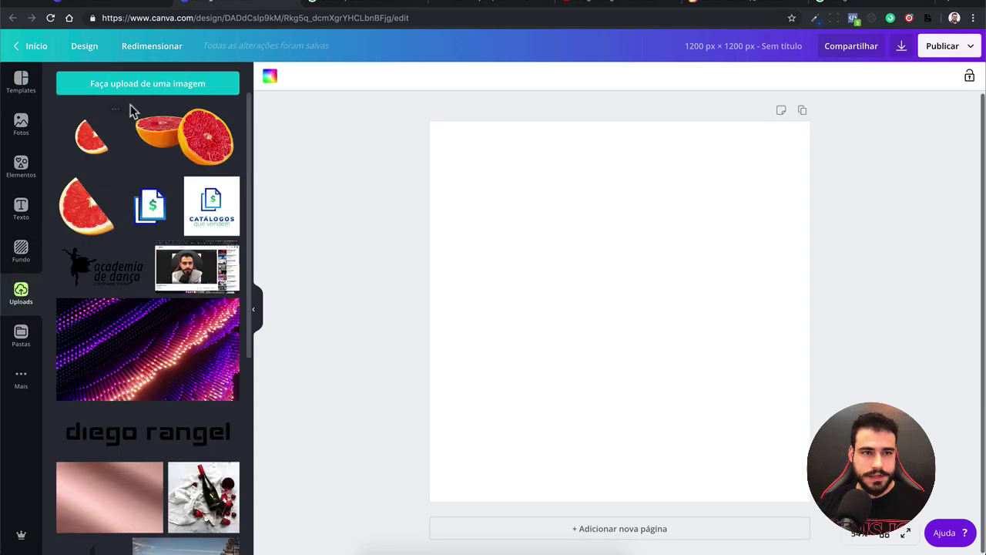
pyautogui.click(139, 86)
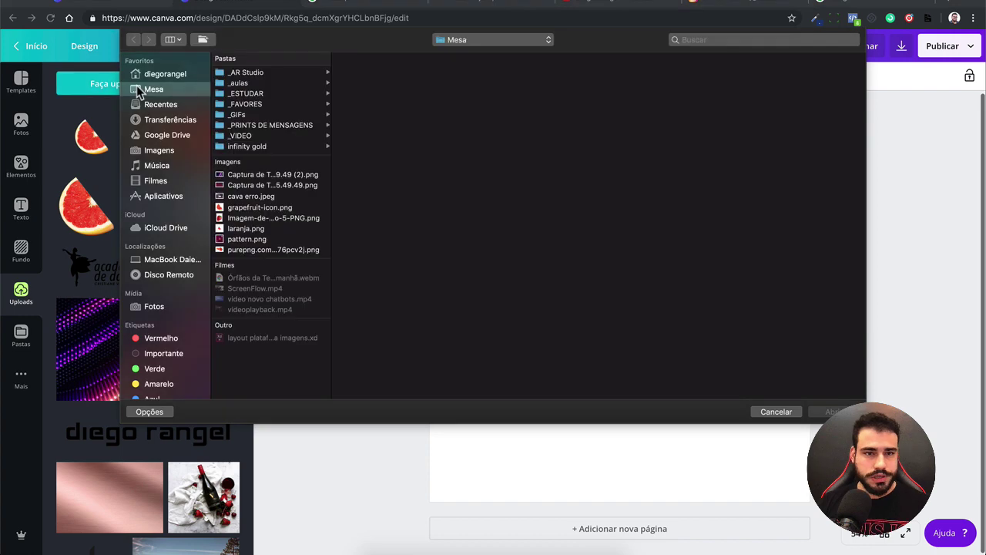
pyautogui.click(252, 176)
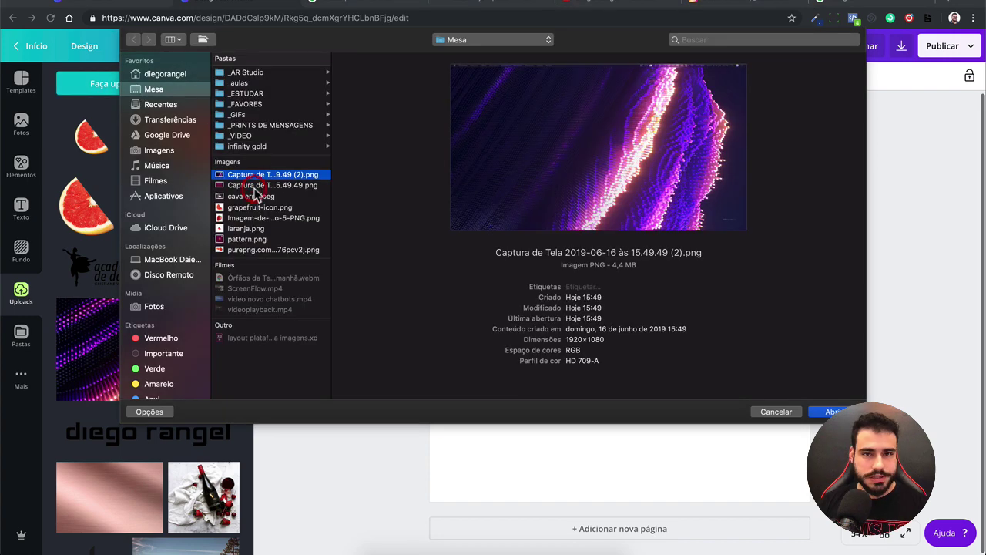
pyautogui.click(251, 185)
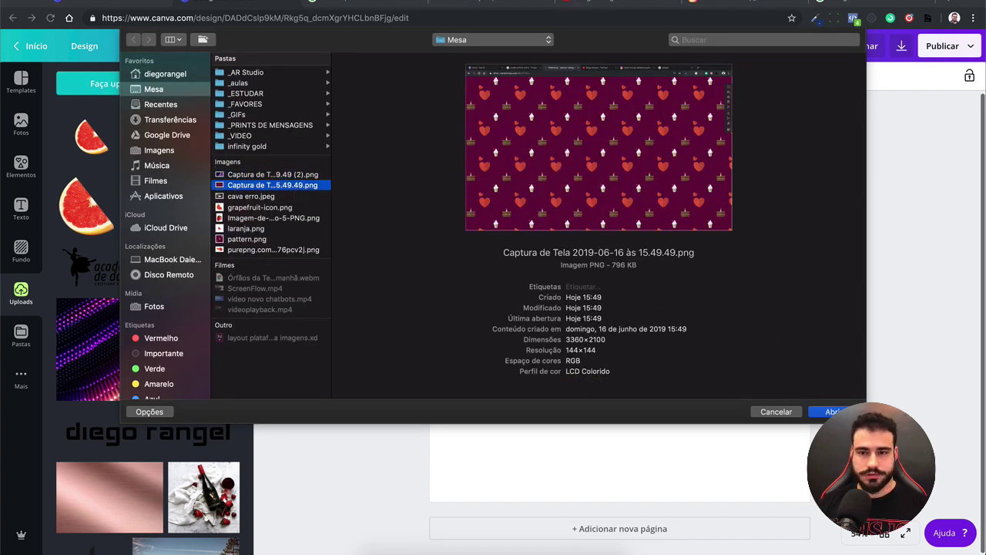
pyautogui.click(830, 409)
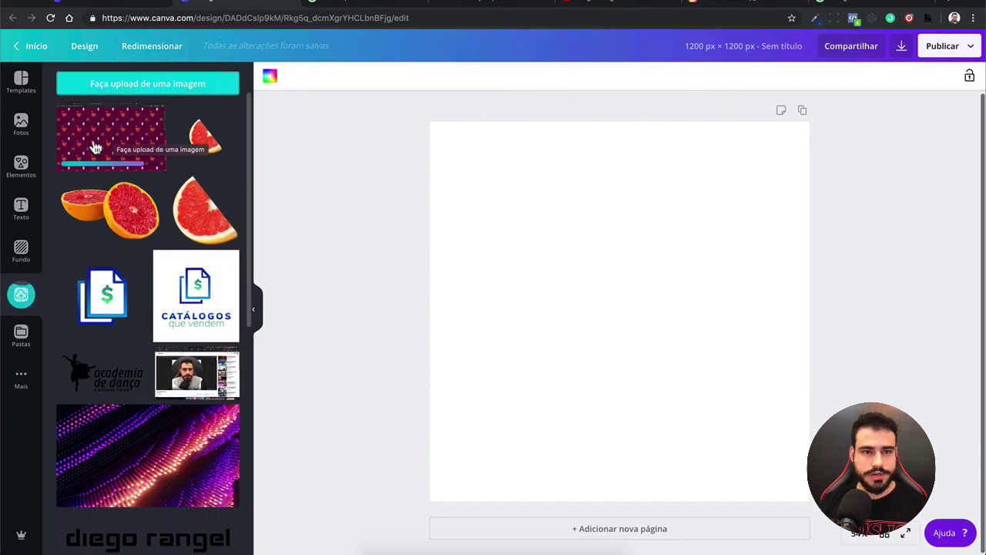
pyautogui.moveTo(96, 147); pyautogui.dragTo(453, 180)
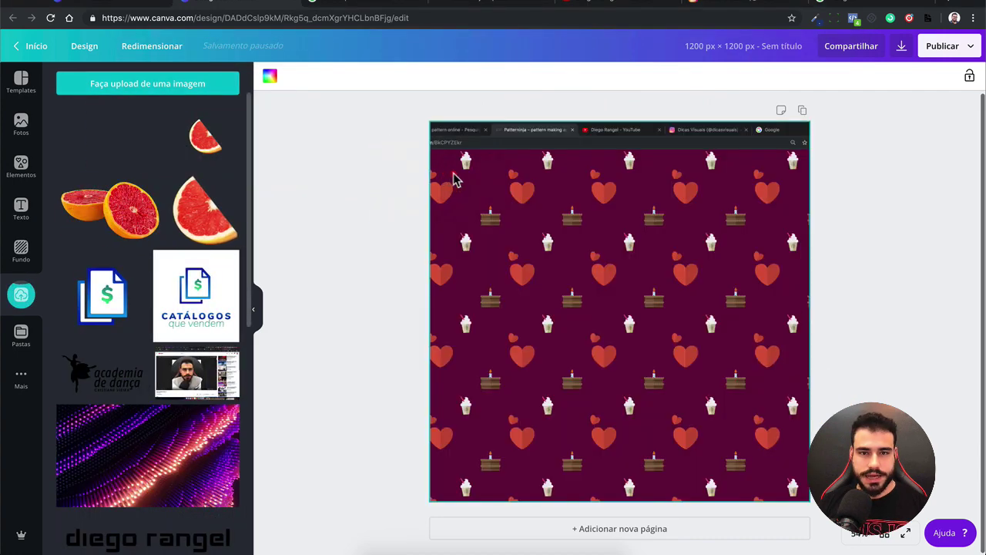
pyautogui.moveTo(453, 180); pyautogui.dragTo(454, 184)
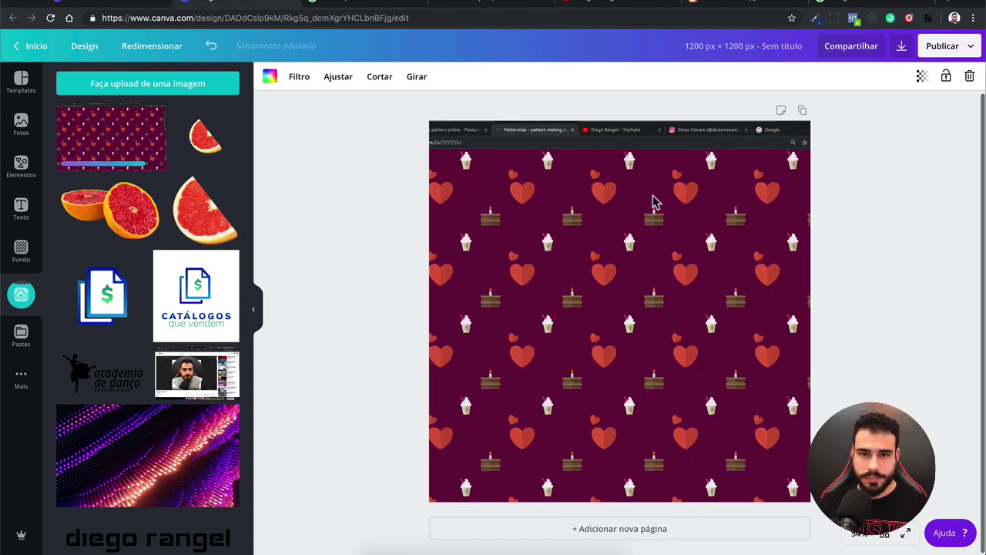
# - Crop-enlarge the pattern image and shift it so the browser bars fall outside the page
pyautogui.doubleClick(589, 211)
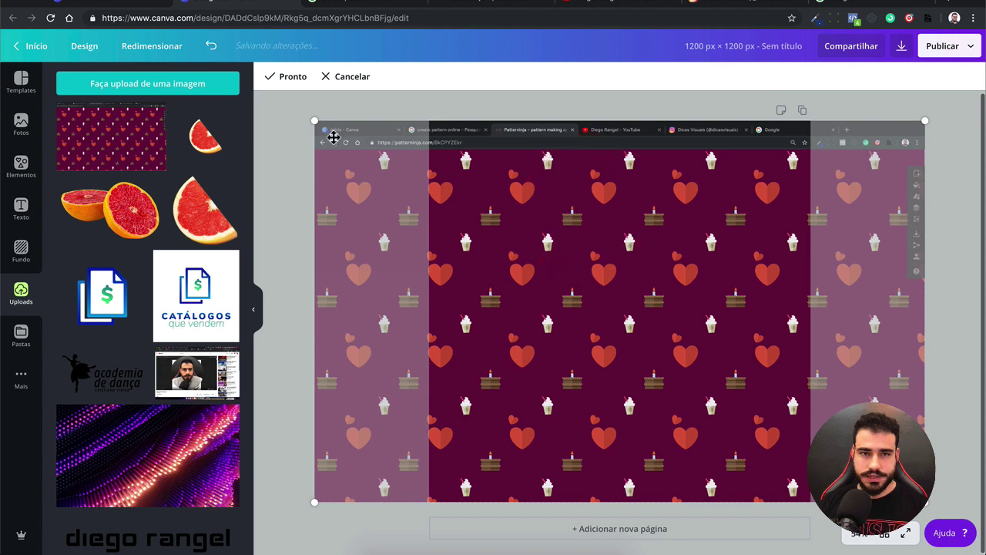
pyautogui.moveTo(311, 121); pyautogui.dragTo(248, 61)
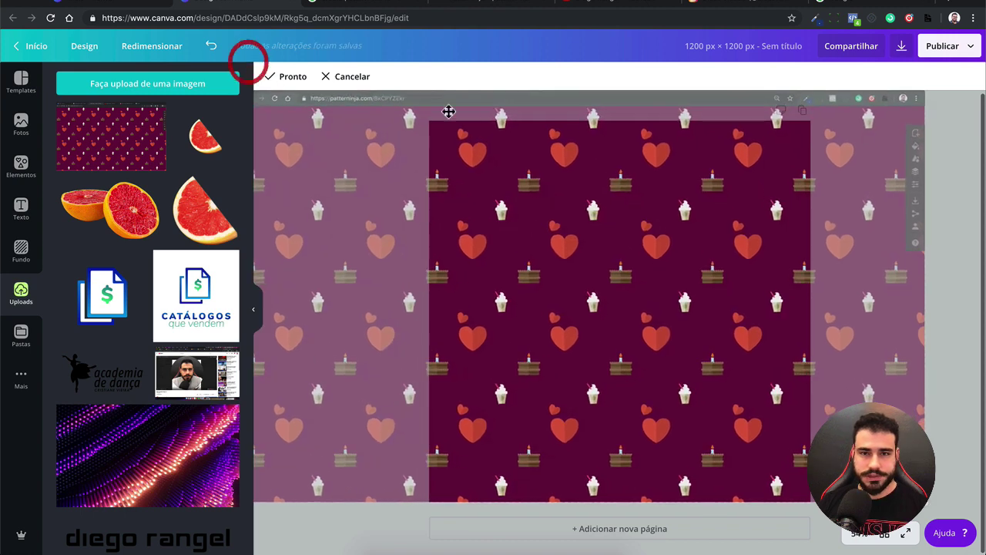
pyautogui.moveTo(687, 231); pyautogui.dragTo(674, 237)
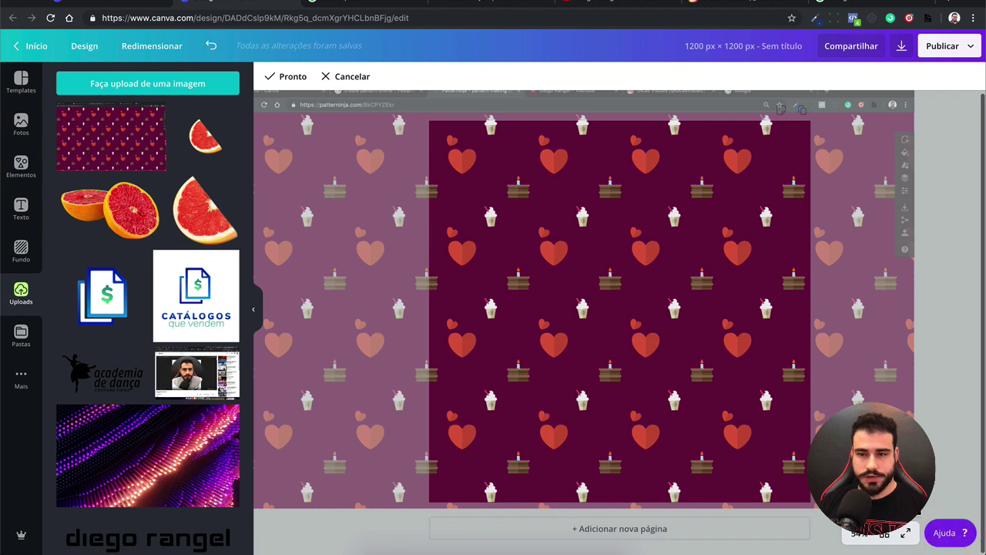
pyautogui.press('Return')
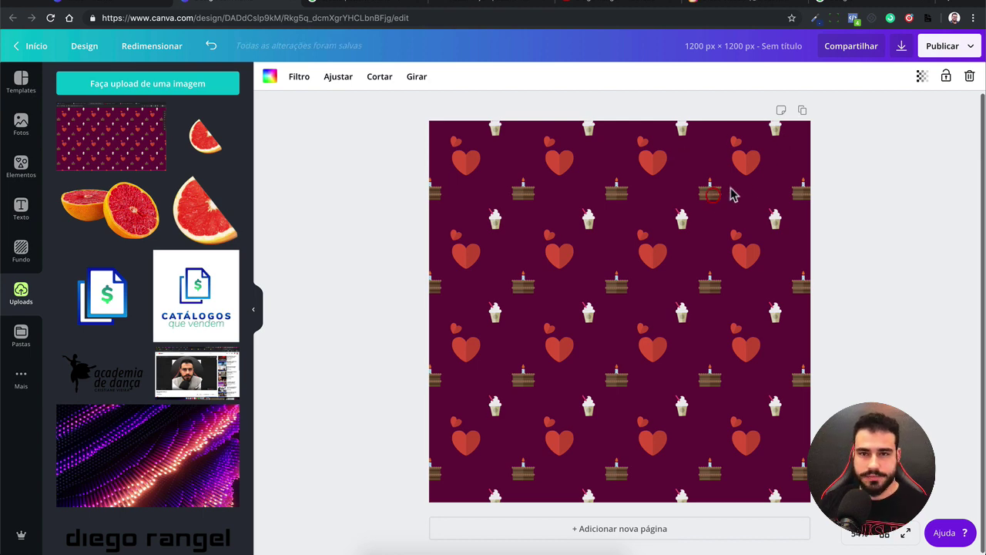
# - Make the pattern image partly transparent
pyautogui.click(923, 80)
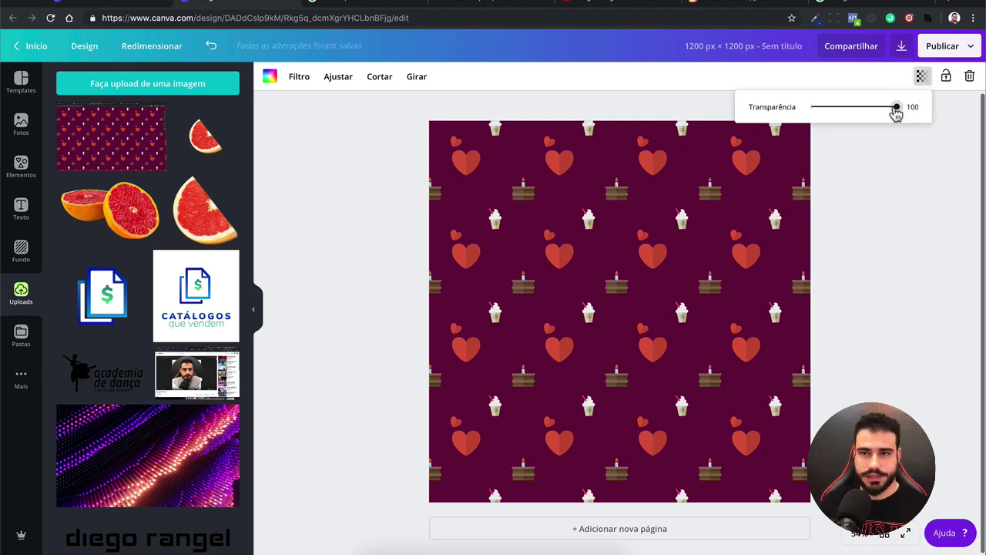
pyautogui.moveTo(896, 107); pyautogui.dragTo(854, 110)
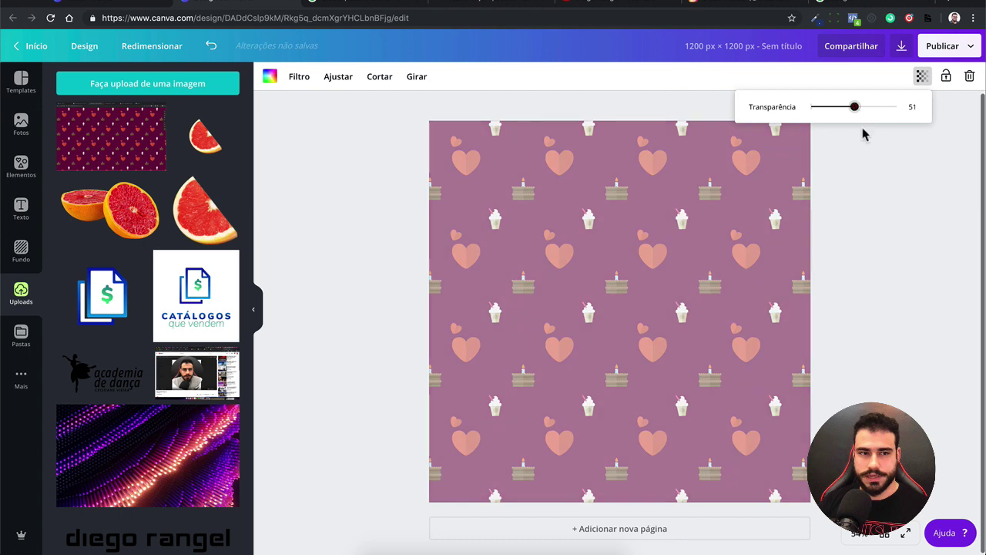
pyautogui.click(881, 184)
# - Set the page background to solid black
pyautogui.click(29, 253)
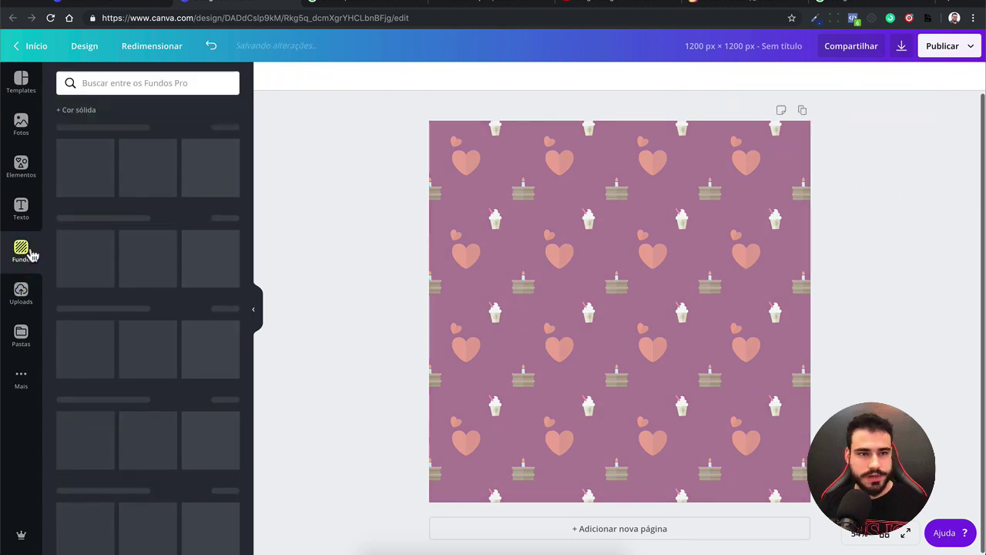
pyautogui.click(84, 111)
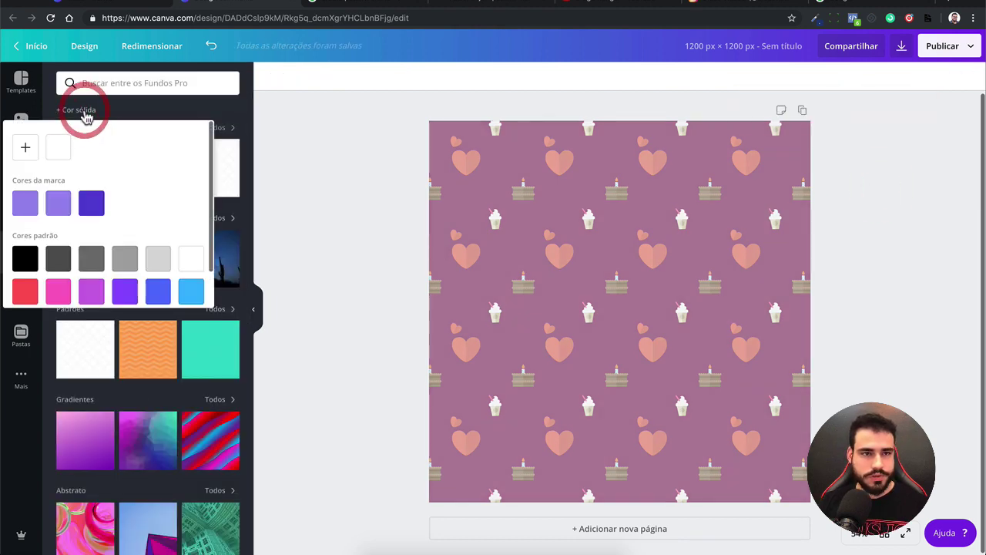
pyautogui.click(25, 259)
pyautogui.click(316, 324)
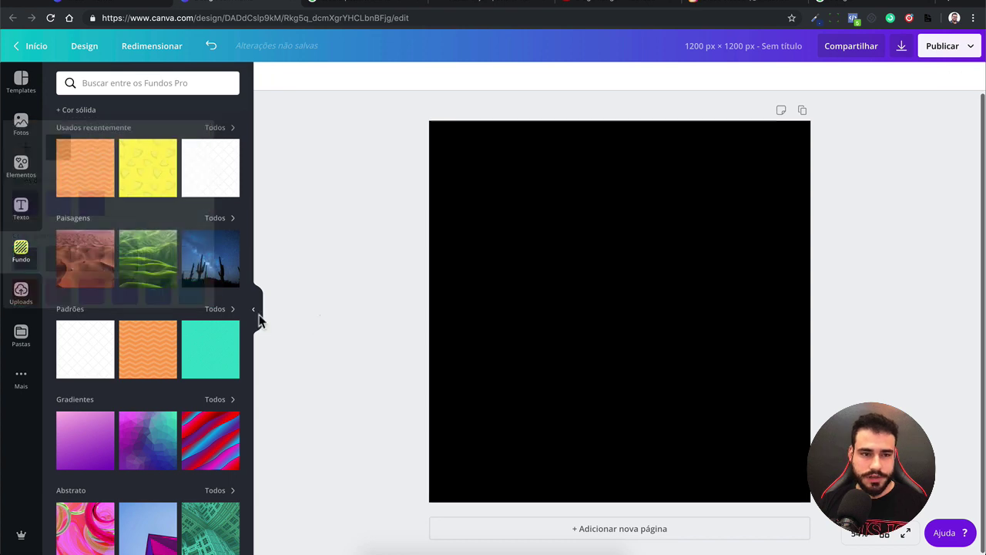
# - Place the uploaded pattern back on the black page and crop-enlarge it
pyautogui.click(21, 293)
pyautogui.moveTo(103, 144); pyautogui.dragTo(465, 202)
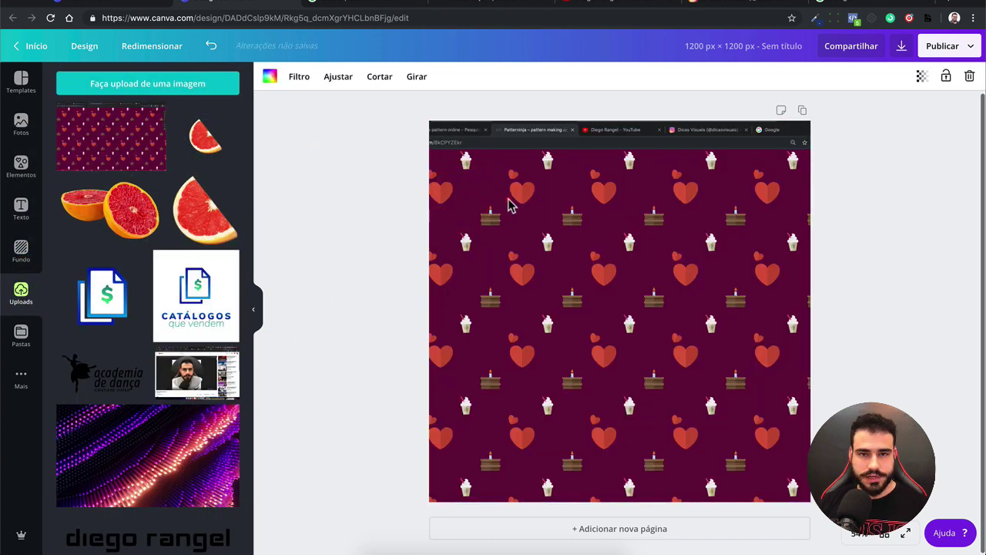
pyautogui.doubleClick(508, 204)
pyautogui.moveTo(312, 121); pyautogui.dragTo(257, 80)
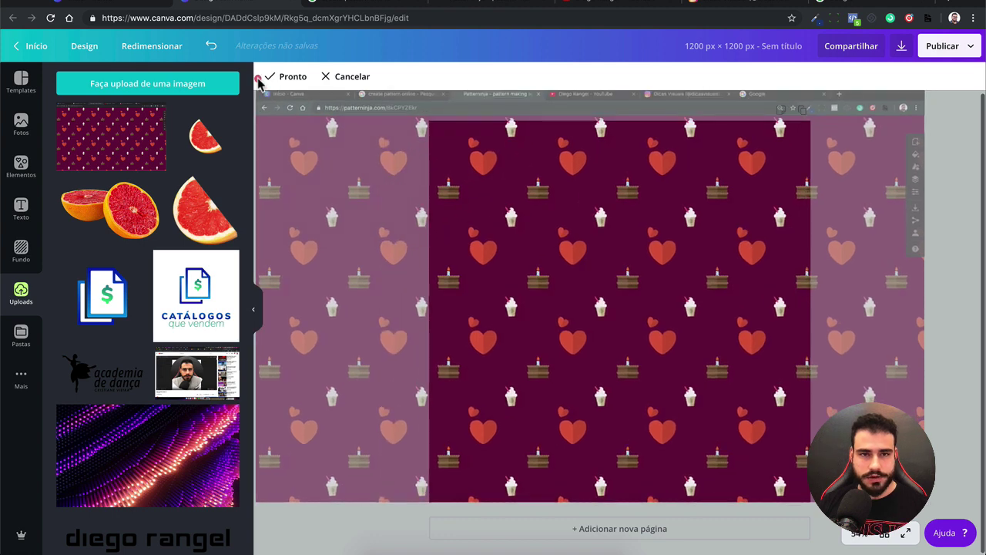
pyautogui.click(283, 76)
# - Set the pattern's transparency to 33 so the black shows through
pyautogui.click(921, 76)
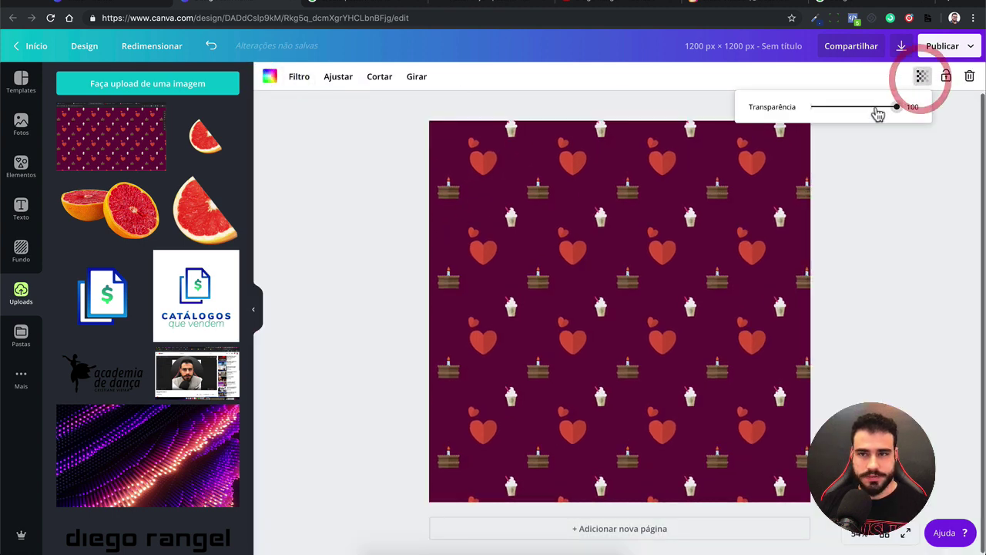
pyautogui.moveTo(876, 108); pyautogui.dragTo(837, 112)
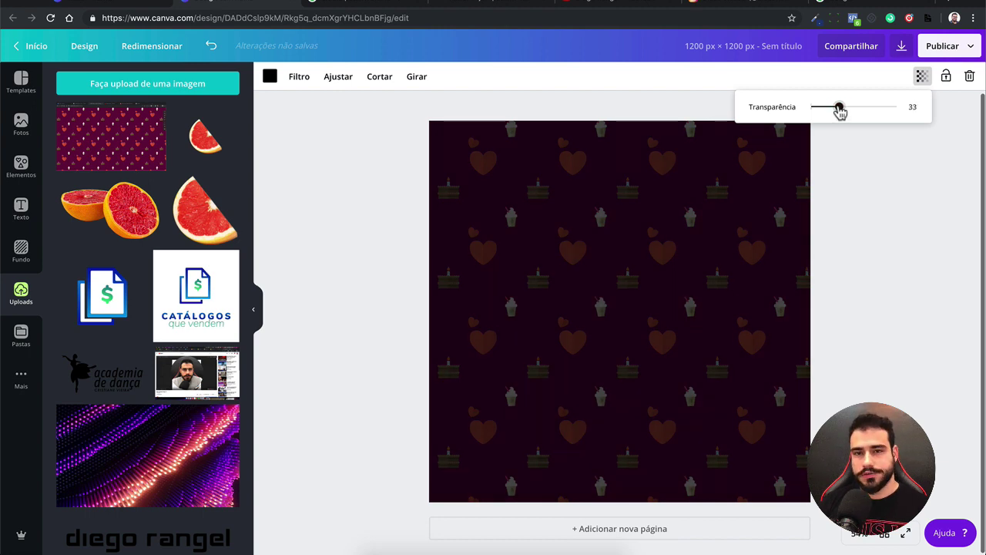
pyautogui.click(850, 165)
pyautogui.click(23, 212)
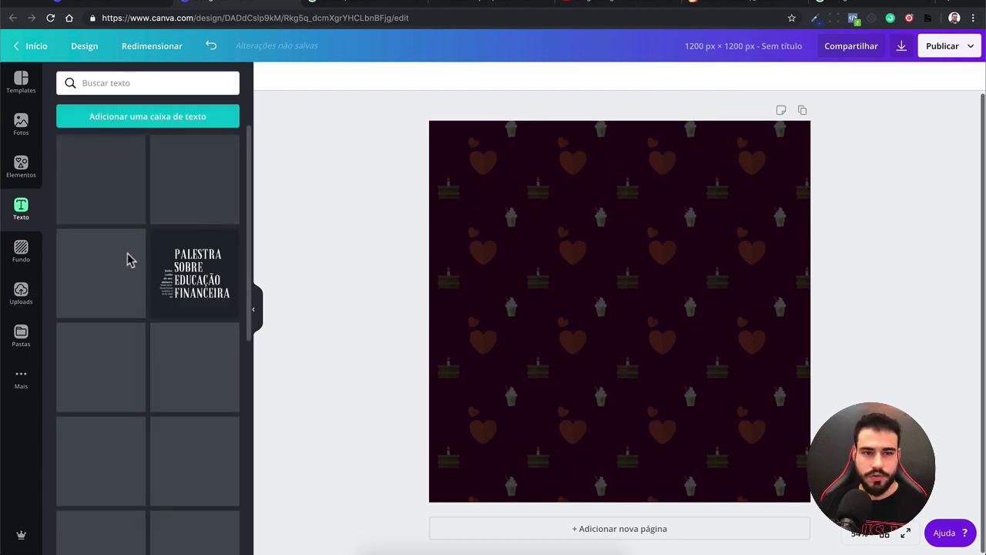
# - Add the 'Jornal da Cidade' text template, colour it white and centre it on the page
pyautogui.click(194, 363)
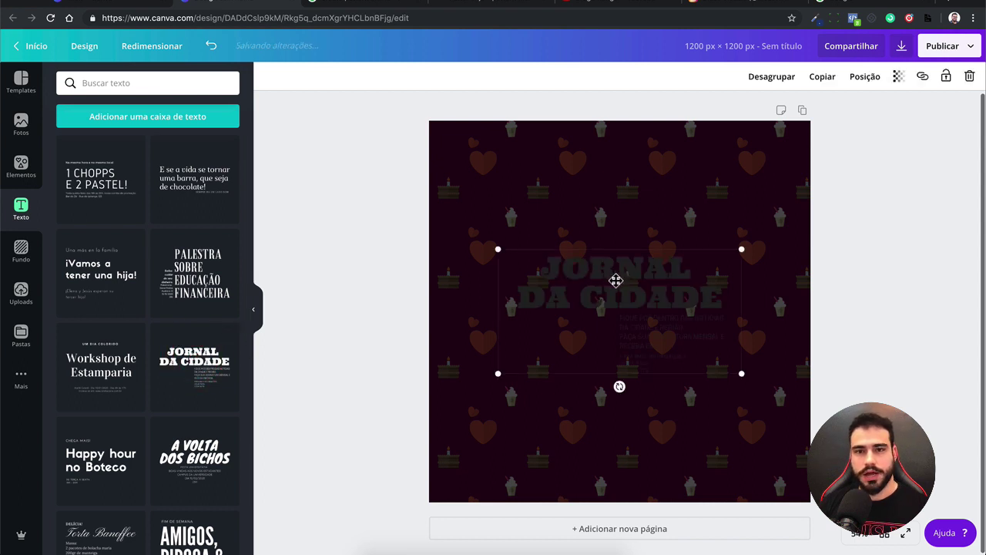
pyautogui.moveTo(662, 268); pyautogui.dragTo(650, 215)
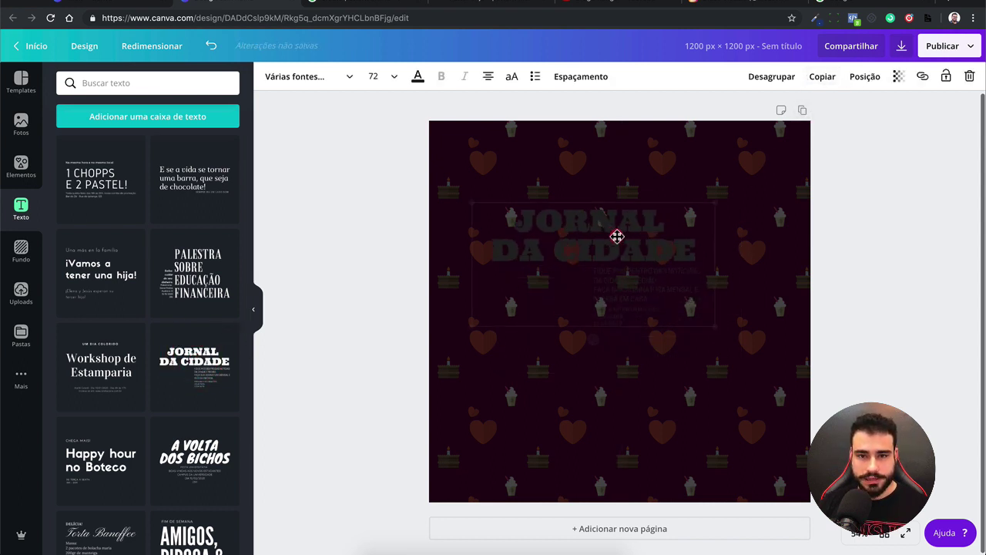
pyautogui.click(418, 76)
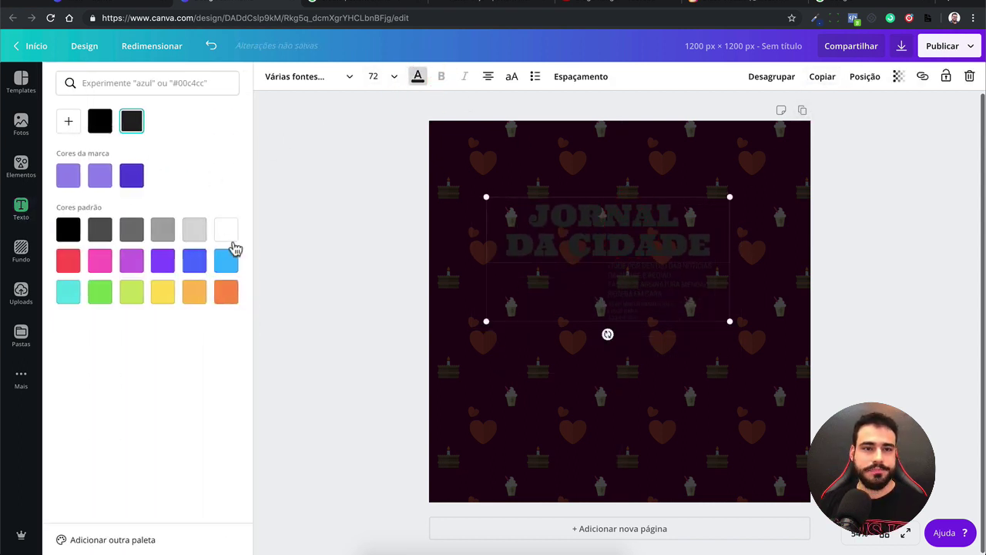
pyautogui.click(228, 231)
pyautogui.click(369, 268)
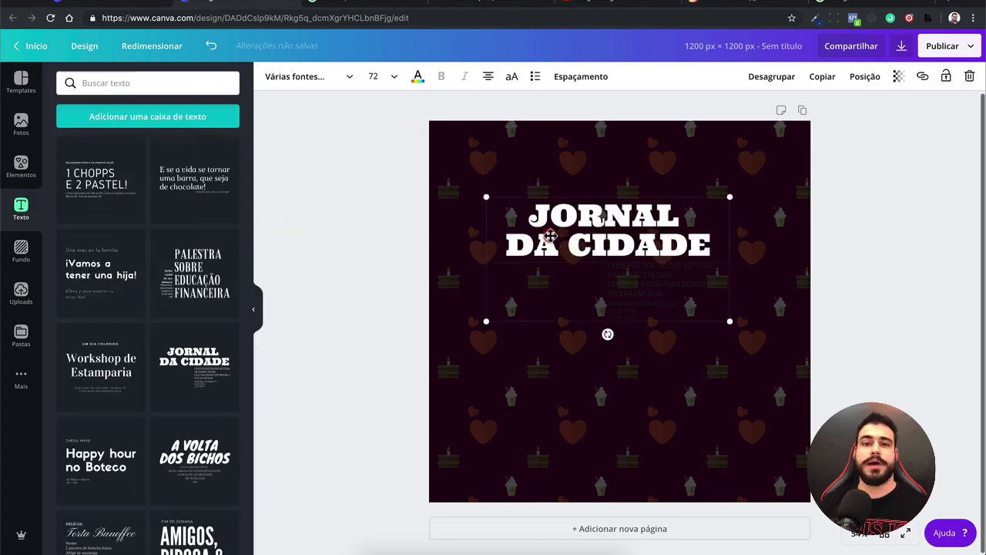
pyautogui.moveTo(547, 236); pyautogui.dragTo(559, 262)
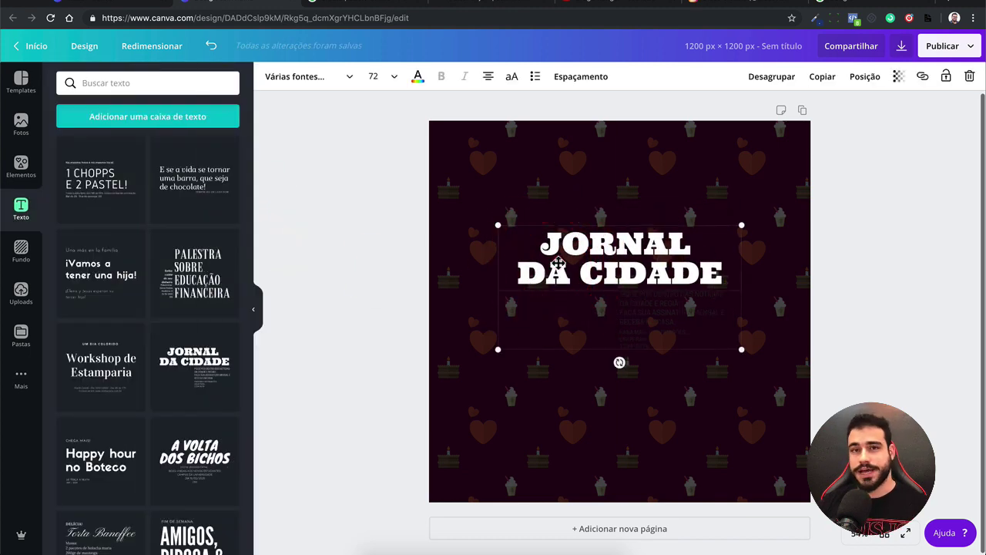